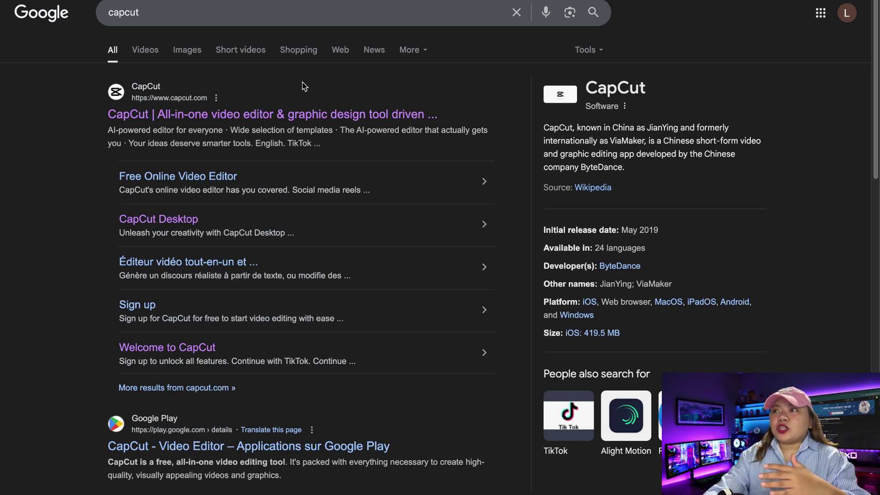
Open CapCut's website from the search results and sign in to its Start page
left_click(238, 116)
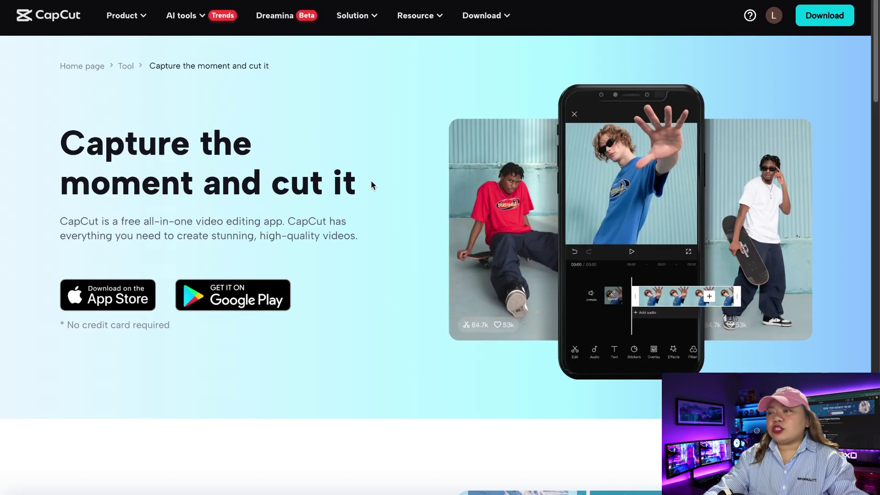
mouse_move(479, 19)
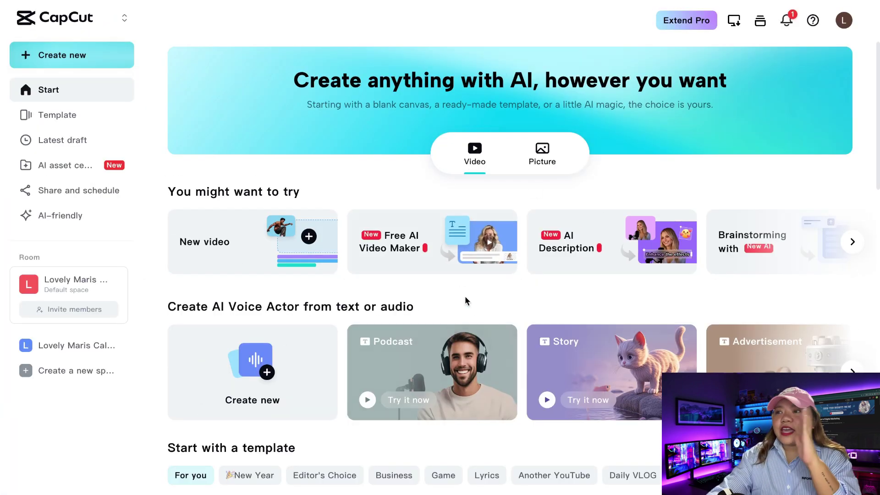
Browse the Start page templates by scrolling down and back up
scroll(476, 321, "down", 3)
scroll(500, 333, "down", 15)
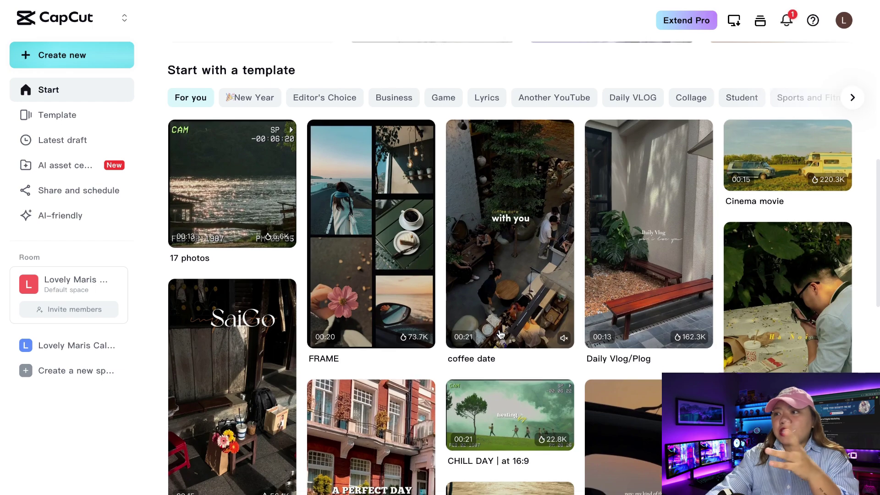
scroll(499, 333, "up", 15)
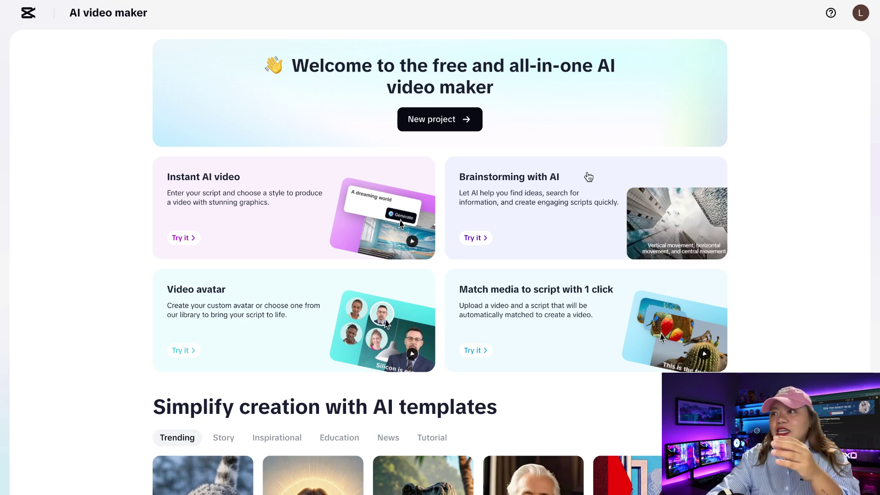
Preview the Trending AI templates, then return to the top of the AI video maker page
scroll(271, 198, "down", 4)
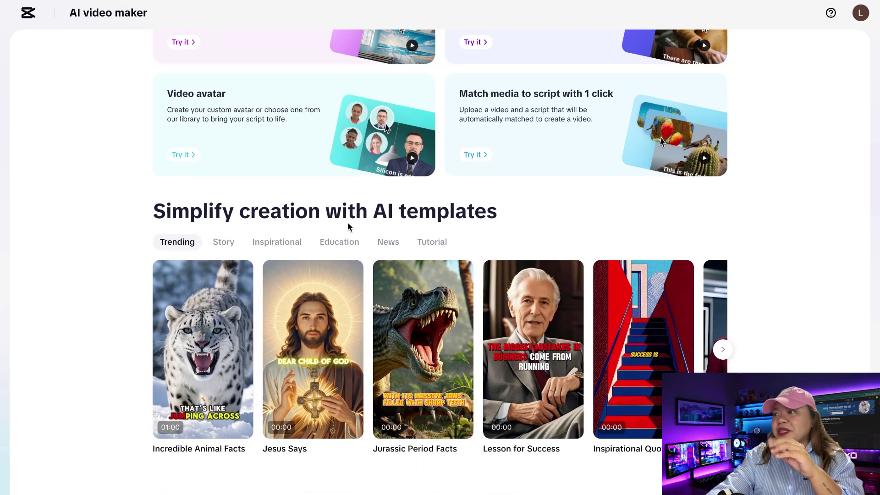
scroll(437, 225, "up", 1)
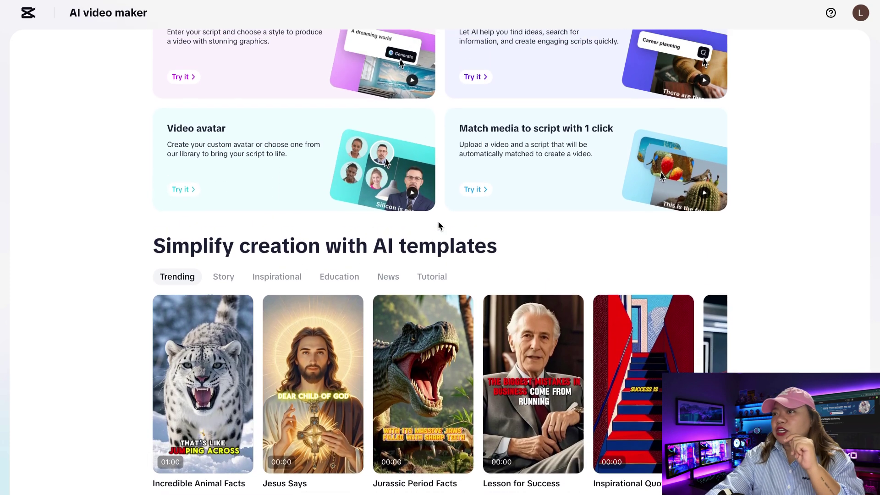
scroll(438, 225, "down", 1)
mouse_move(316, 363)
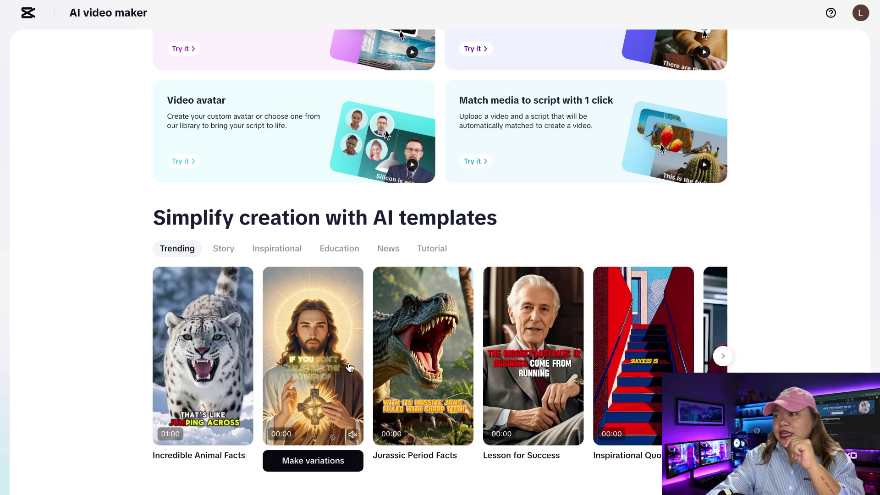
mouse_move(436, 371)
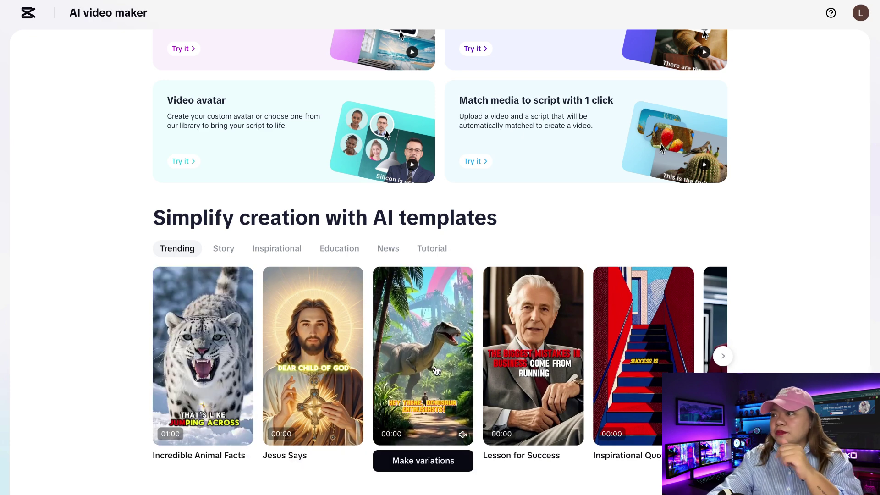
mouse_move(288, 370)
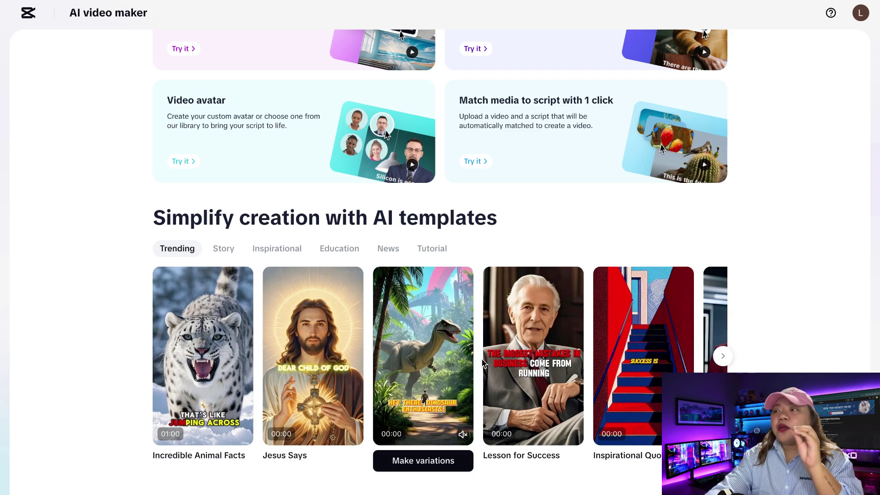
mouse_move(553, 366)
scroll(552, 366, "up", 1)
scroll(553, 367, "down", 1)
mouse_move(694, 351)
scroll(343, 387, "up", 5)
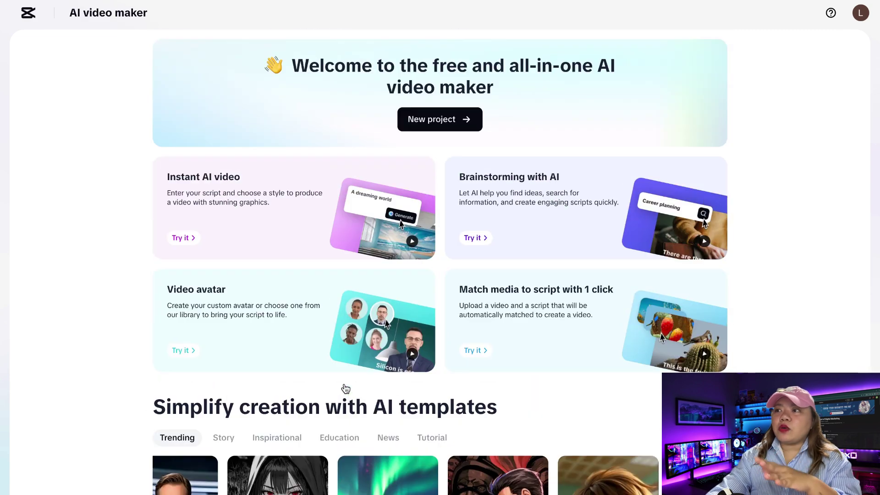
Start a new AI video project and bring up the Create a script form from its empty script
left_click(436, 119)
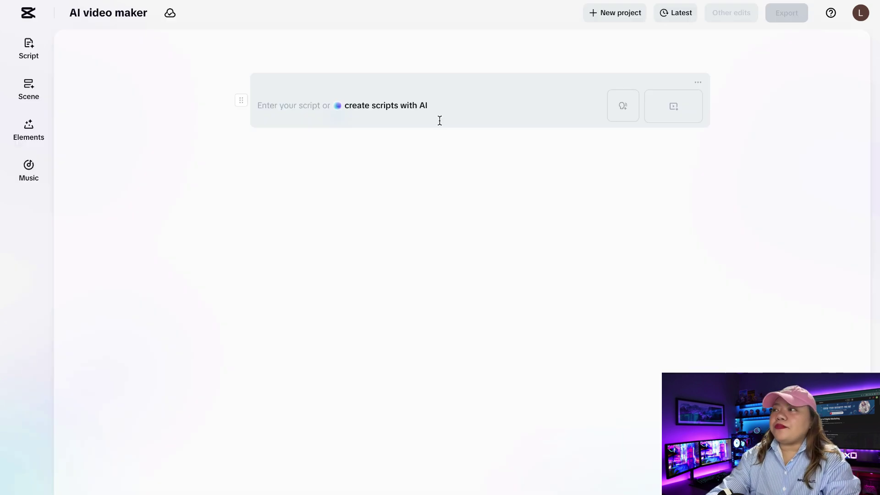
right_click(462, 134)
left_click(437, 133)
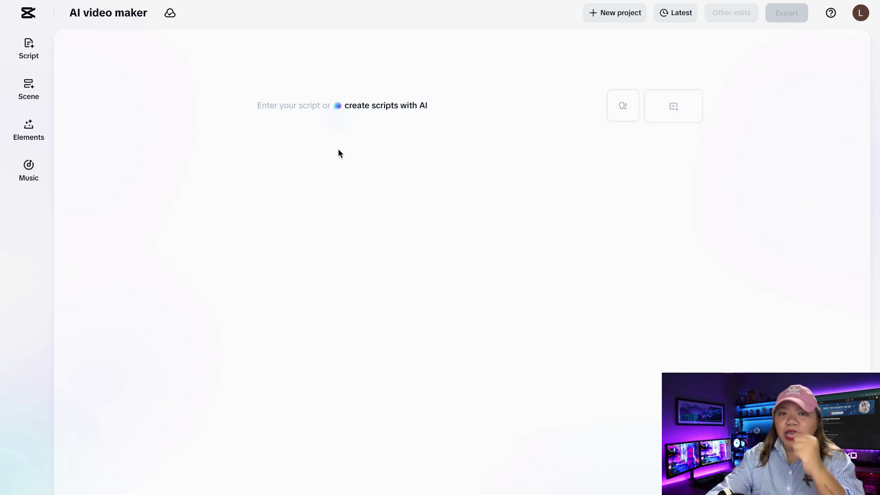
left_click(386, 118)
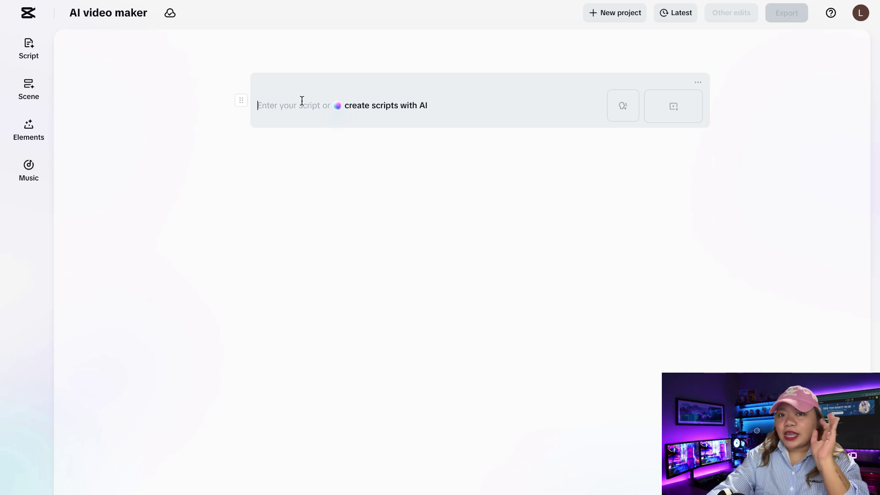
left_click(365, 108)
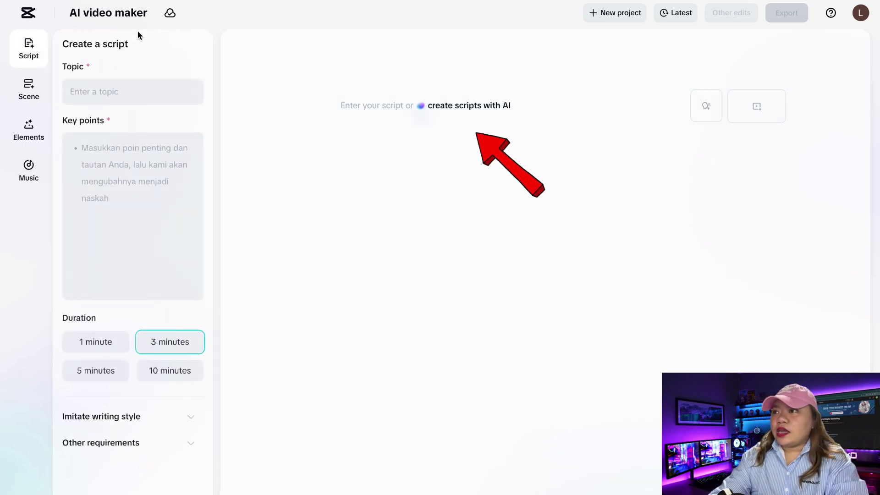
Enter topic 'Awesome Facts About Dinosaurs', paste a key point, and choose a 3-minute duration
left_click(126, 97)
type("Awesome Facts About Dinosaur")
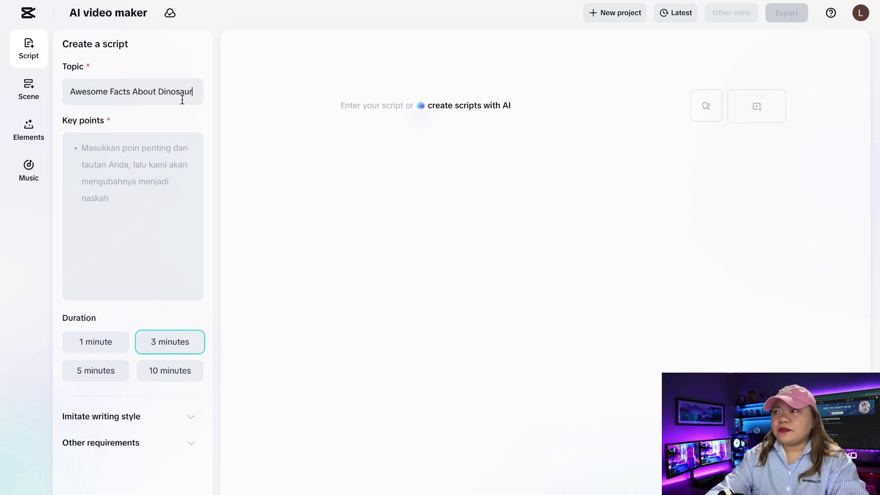
type("s")
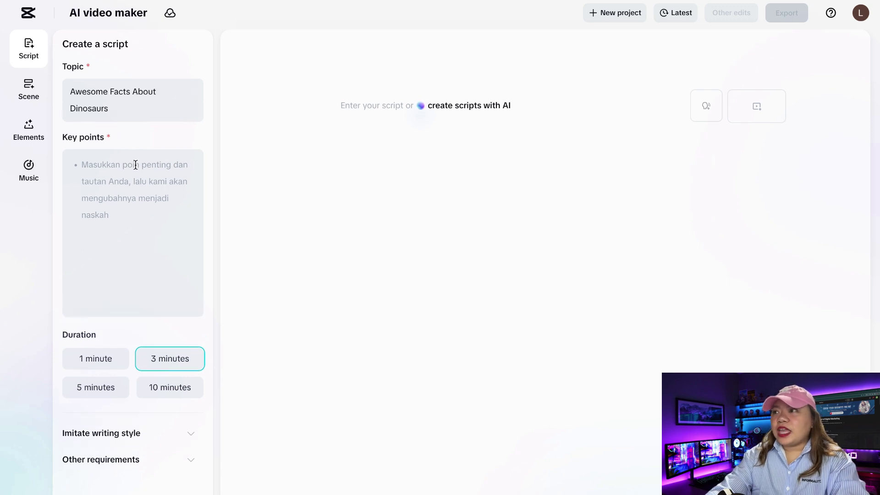
left_click(125, 199)
type("Give me a script about awesome facts about Dinosaurs")
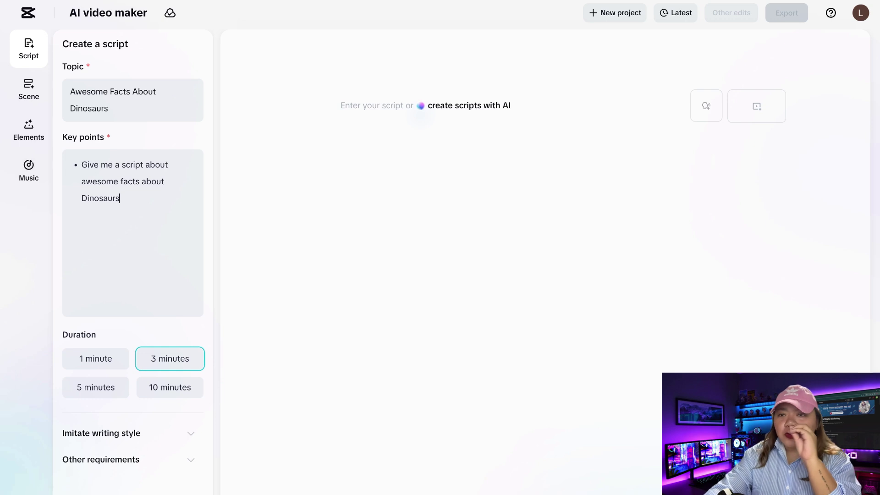
left_click(99, 357)
left_click(174, 394)
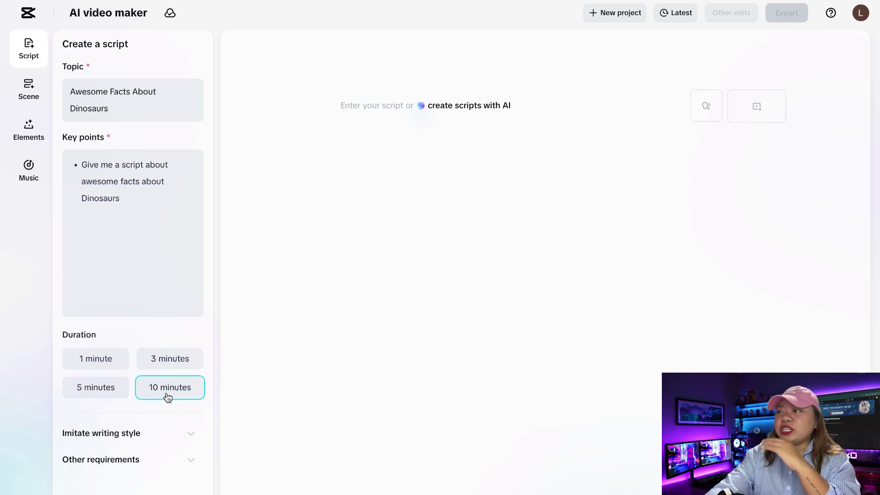
left_click(167, 364)
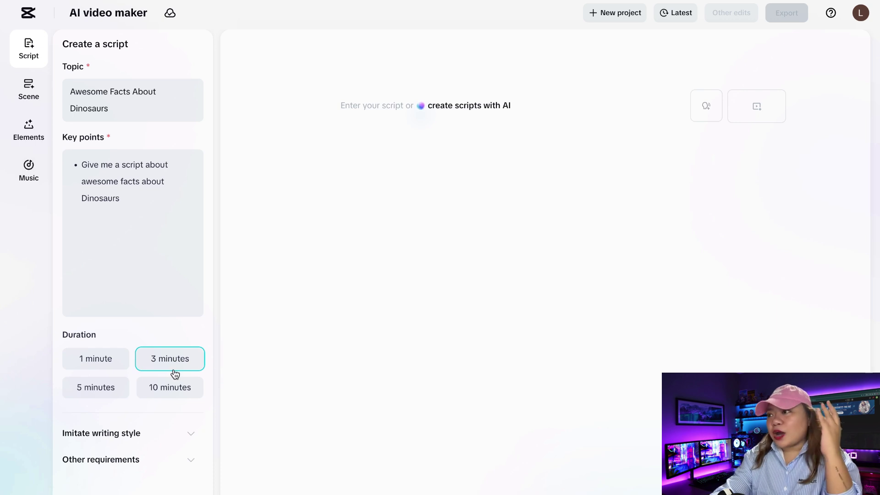
Expand the Imitate writing style options and select its sample text box
left_click(171, 438)
scroll(176, 437, "down", 2)
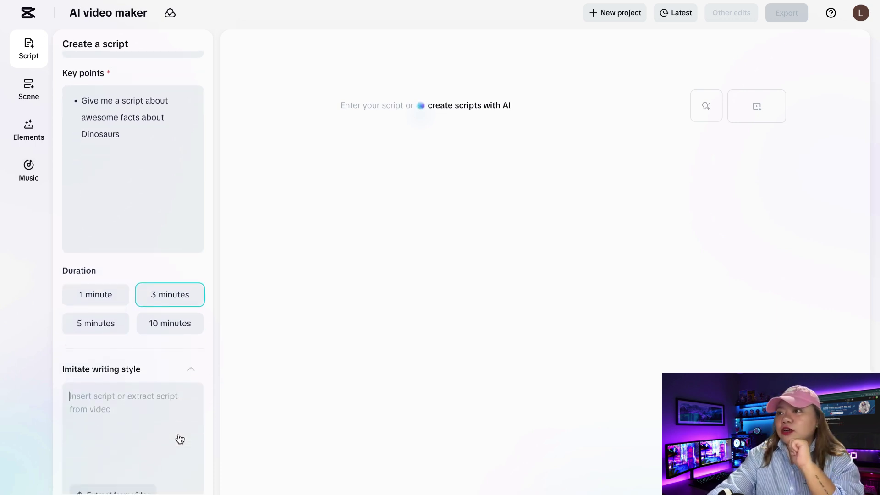
scroll(178, 434, "down", 1)
left_click(135, 315)
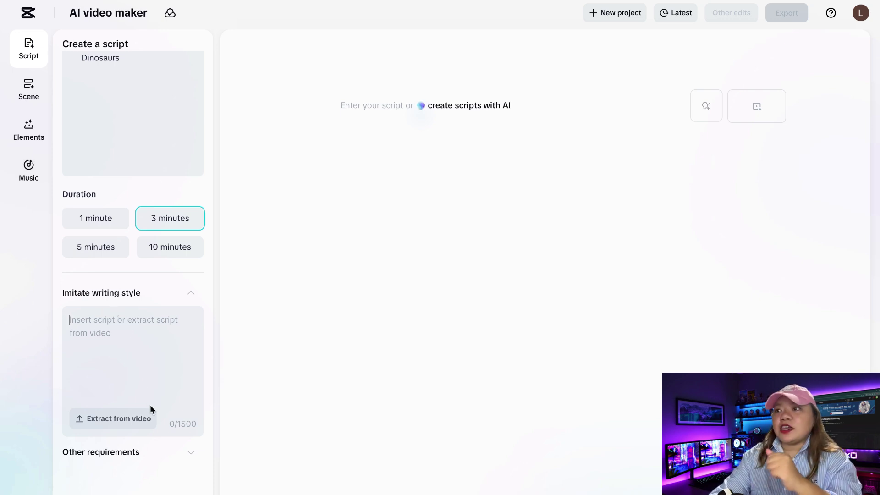
Paste the engaging-intro, entertaining and insightful tone requirement into Other requirements
left_click(185, 462)
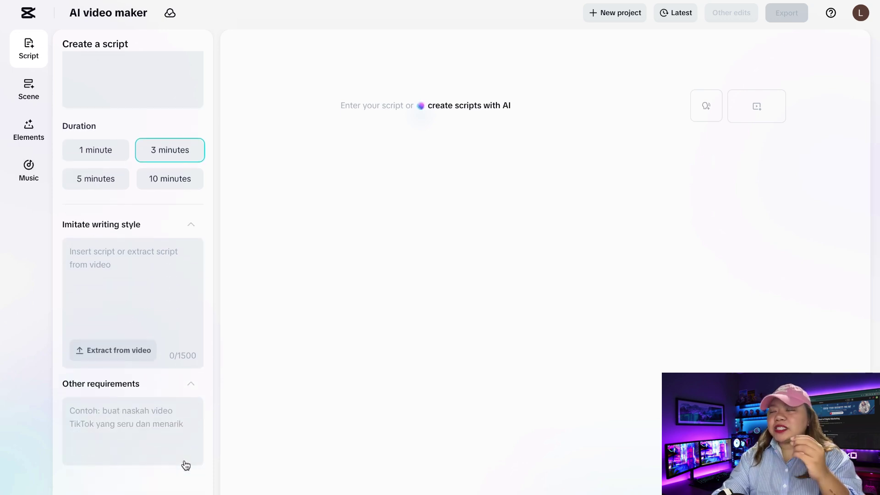
right_click(149, 405)
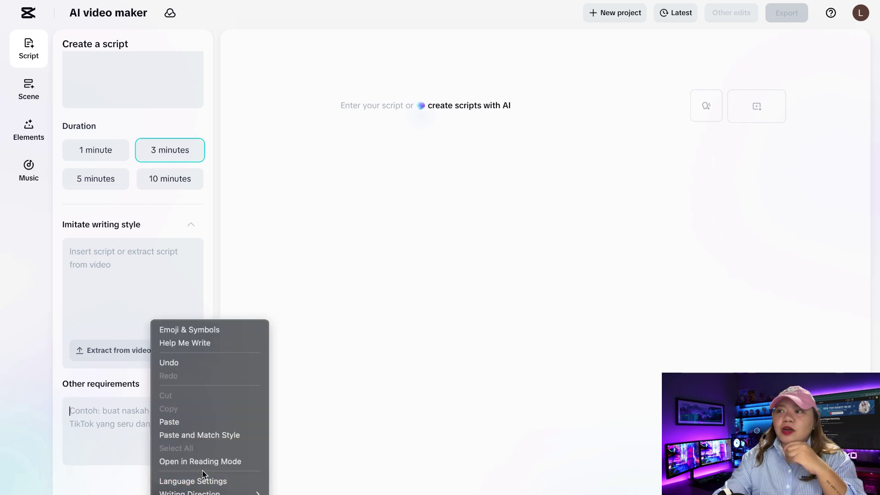
left_click(117, 430)
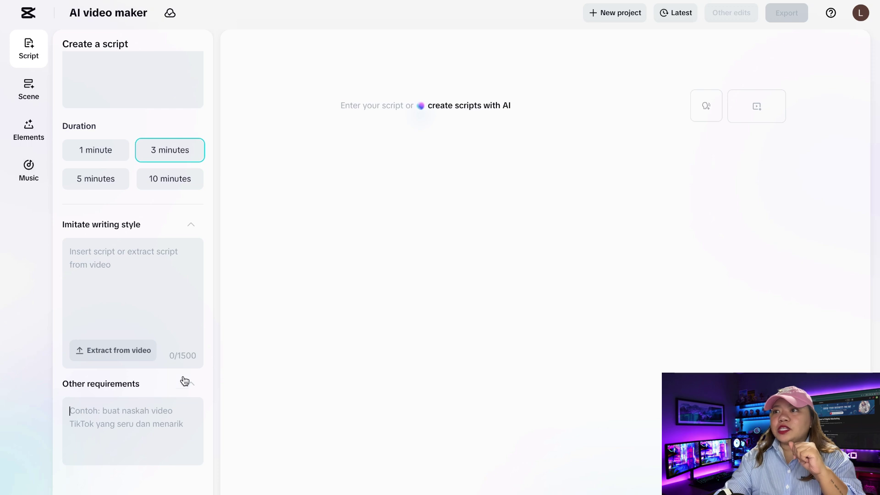
left_click(185, 380)
left_click(158, 454)
type("Make sure that the intro (the hook) is engaging and draws in the viewer immediately. I want the tone of the script to be")
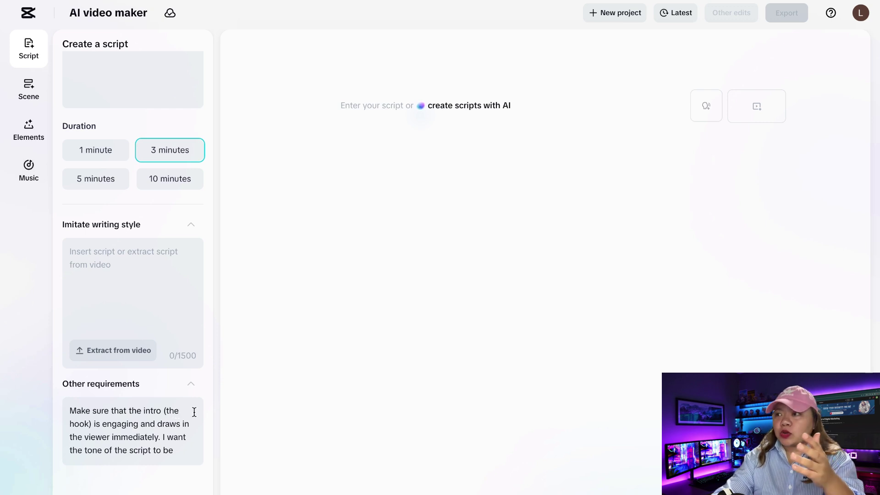
scroll(194, 412, "down", 1)
scroll(194, 412, "up", 1)
scroll(195, 411, "down", 1)
scroll(194, 426, "up", 1)
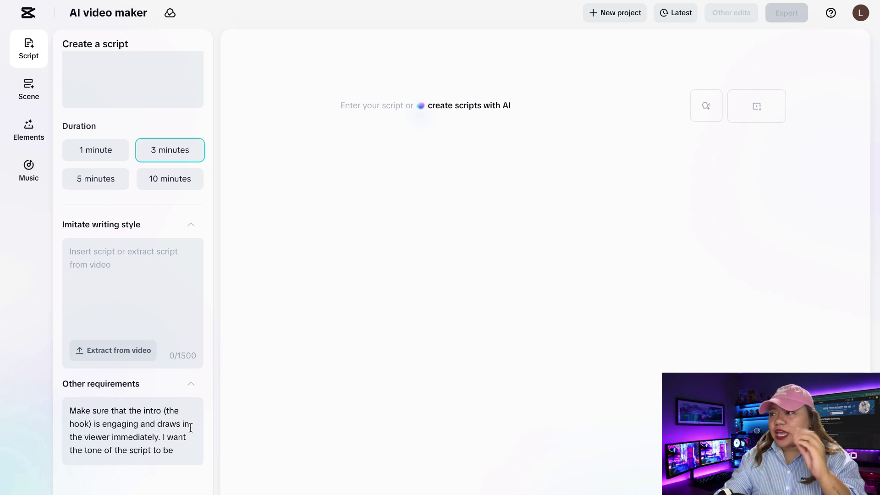
scroll(194, 441, "down", 3)
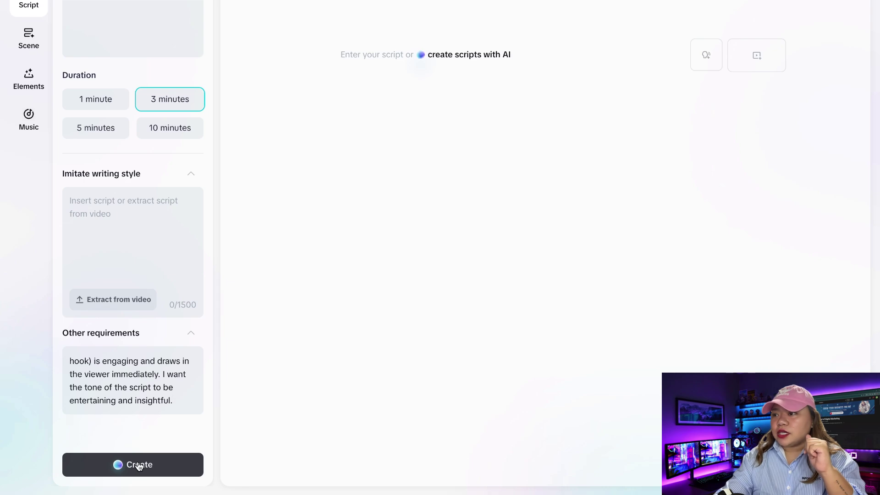
left_click(139, 465)
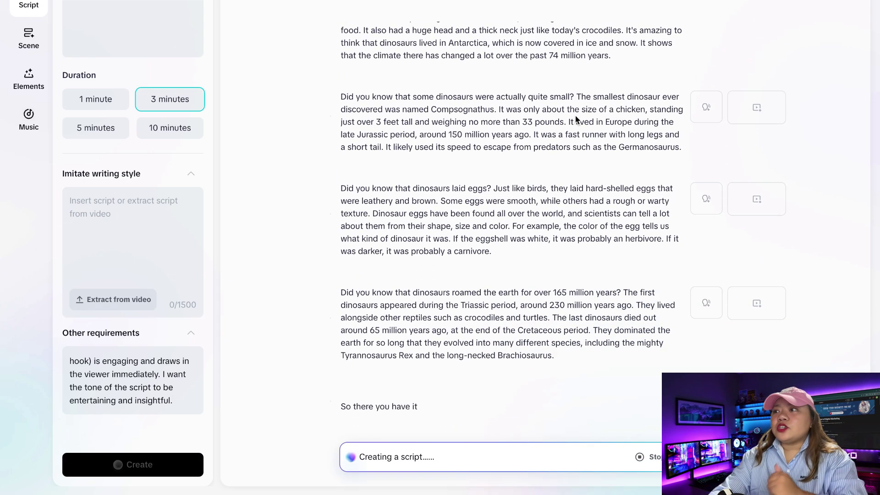
scroll(628, 88, "down", 1)
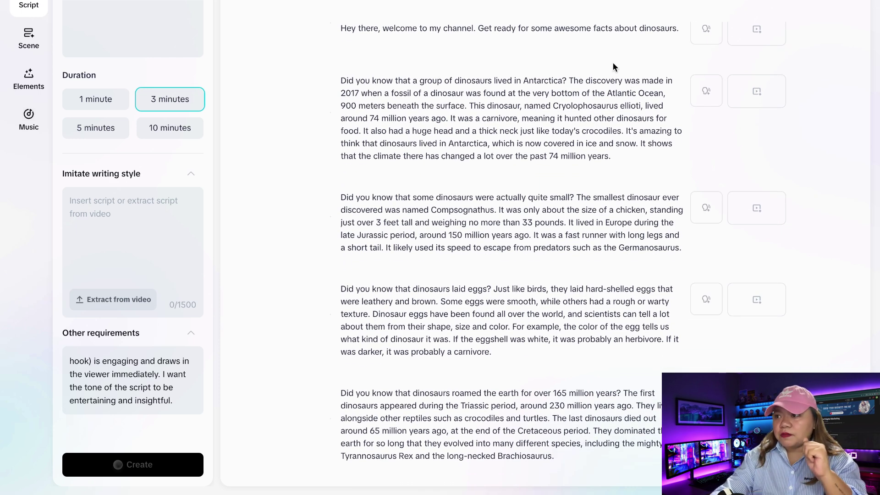
scroll(559, 111, "up", 3)
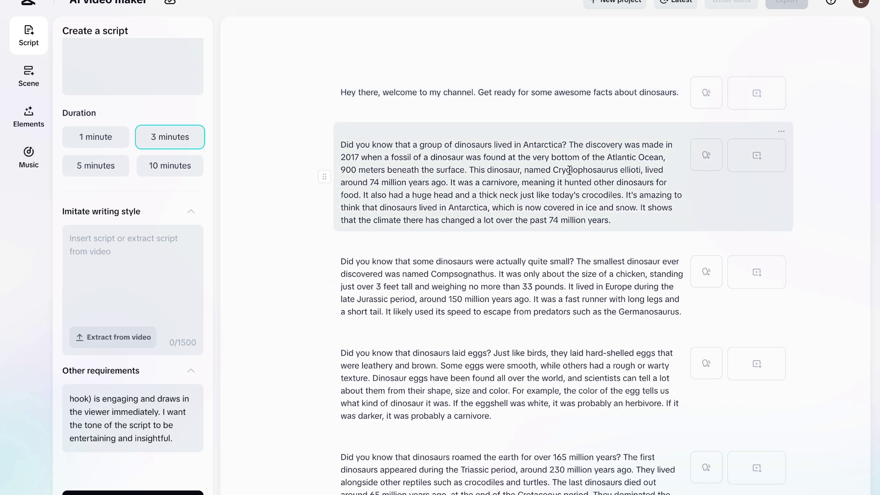
scroll(572, 165, "down", 2)
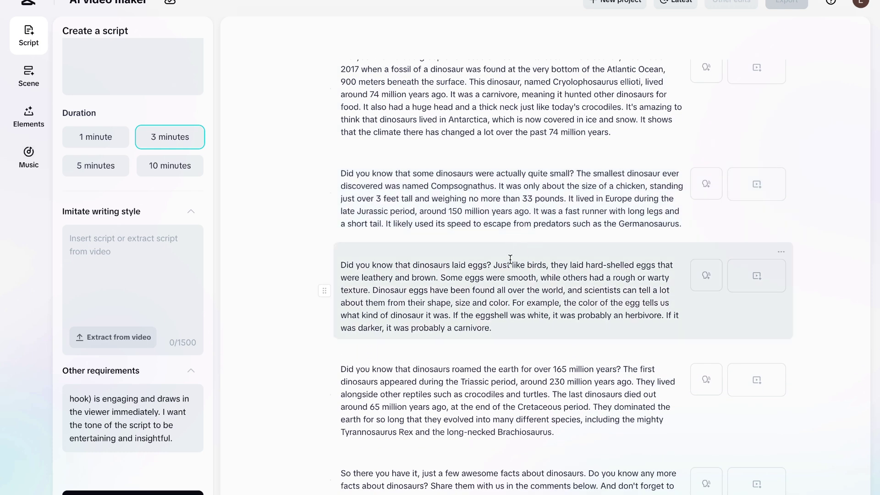
scroll(499, 152, "up", 2)
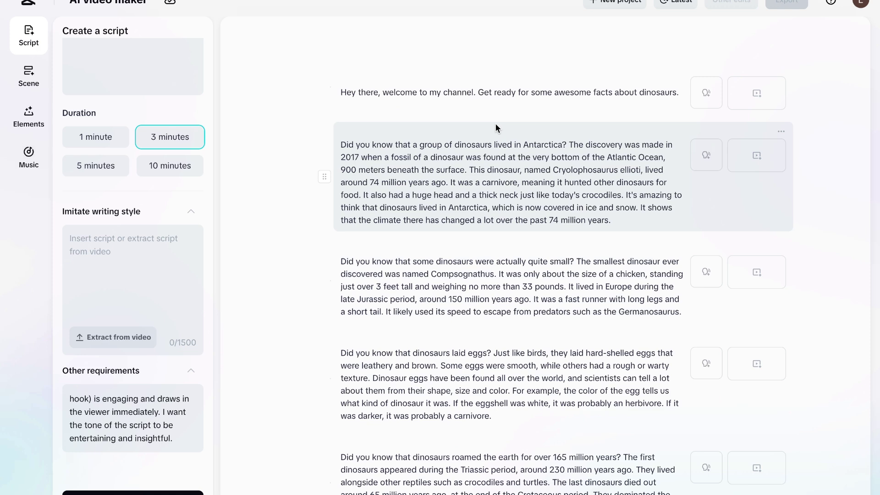
Switch to the Scene panel and look over its voiceover and media settings
left_click(23, 74)
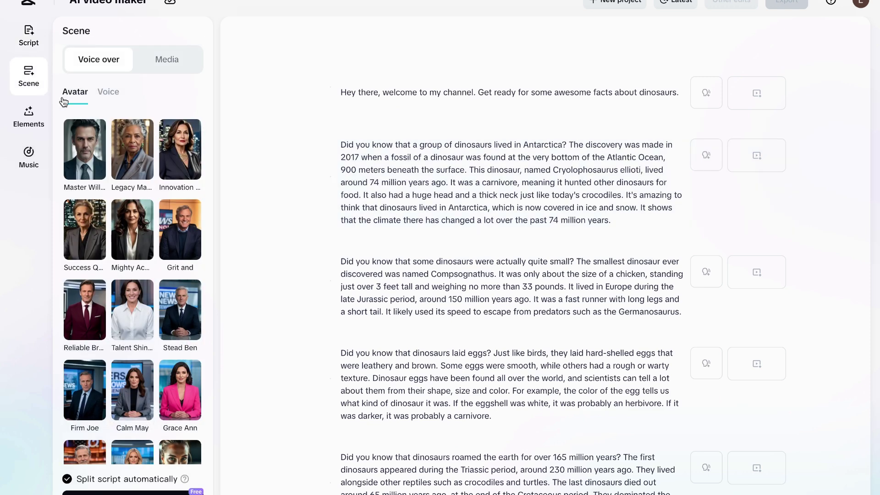
scroll(118, 198, "down", 2)
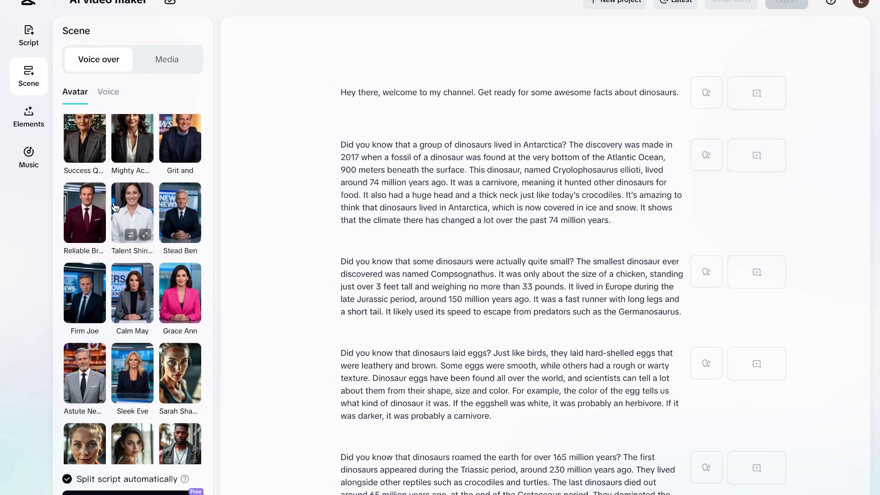
scroll(142, 309, "down", 5)
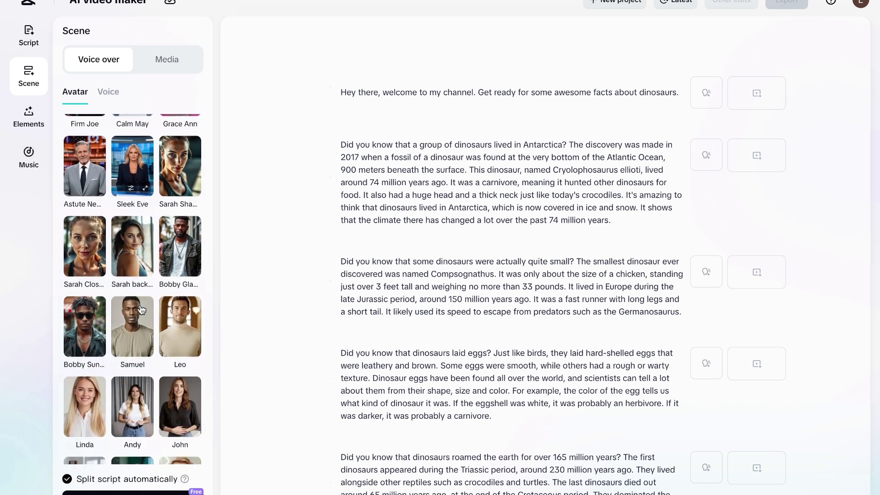
scroll(142, 310, "down", 1)
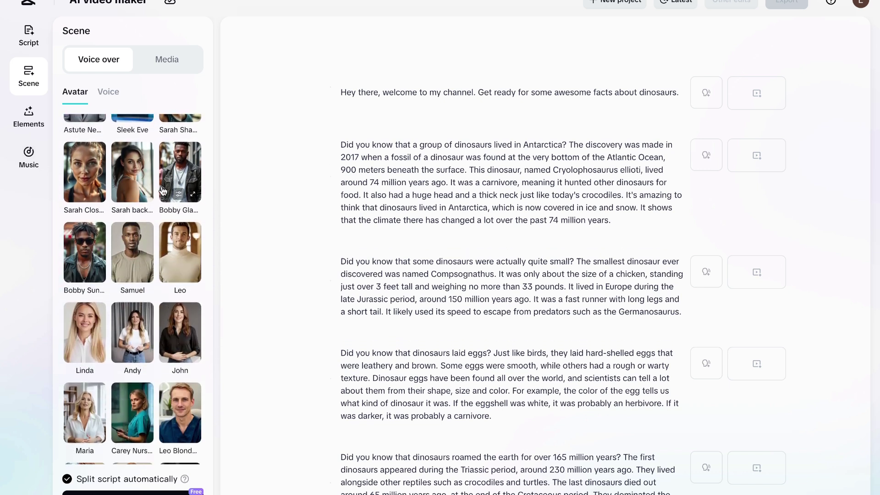
scroll(163, 190, "up", 9)
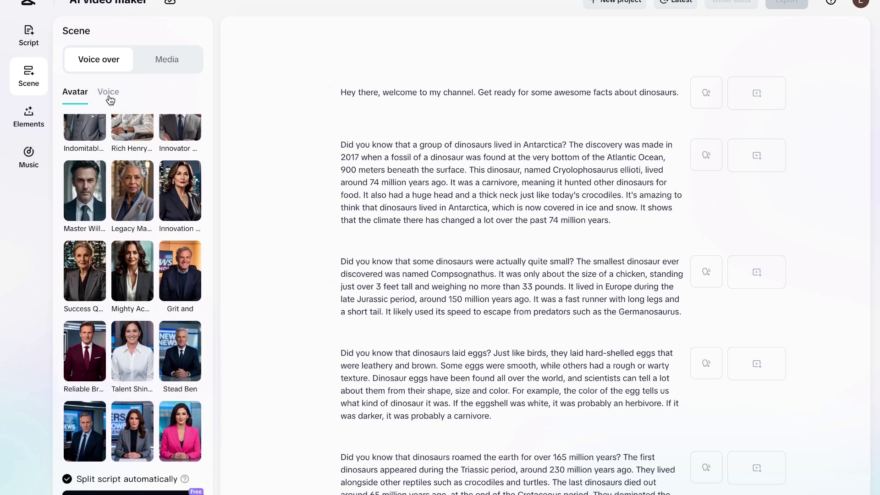
Preview the Benny Cumbers voice, then choose the English 'Man with Strong Bri…' narrator
left_click(111, 98)
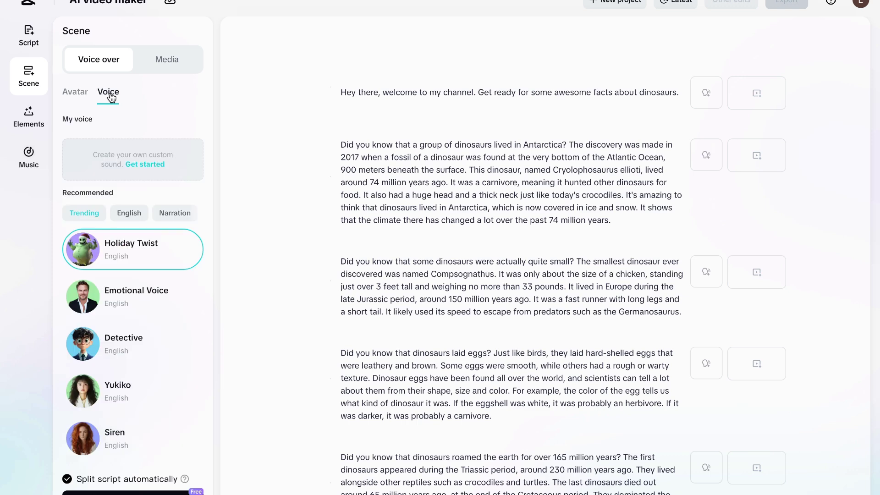
scroll(157, 240, "down", 4)
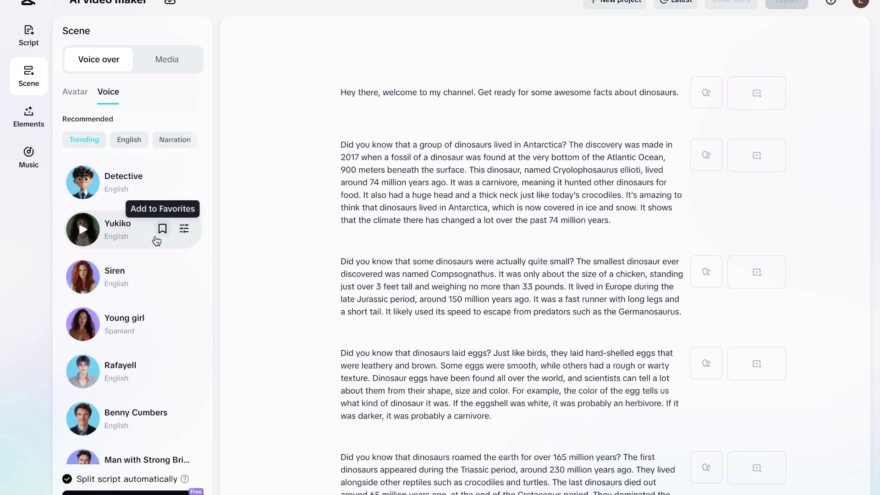
scroll(157, 240, "down", 3)
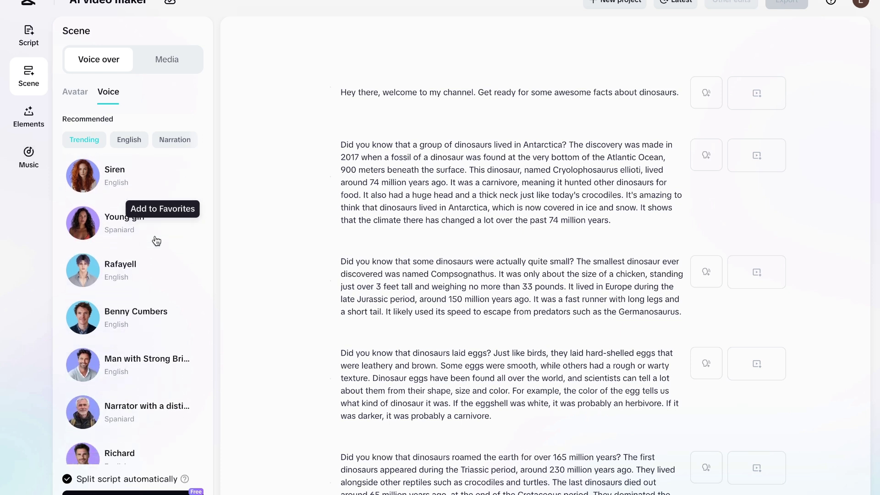
left_click(83, 308)
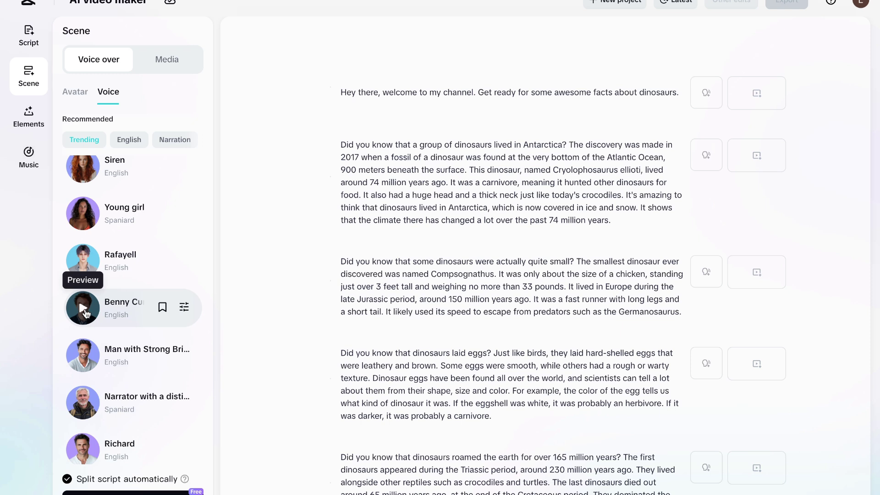
left_click(83, 353)
left_click(122, 357)
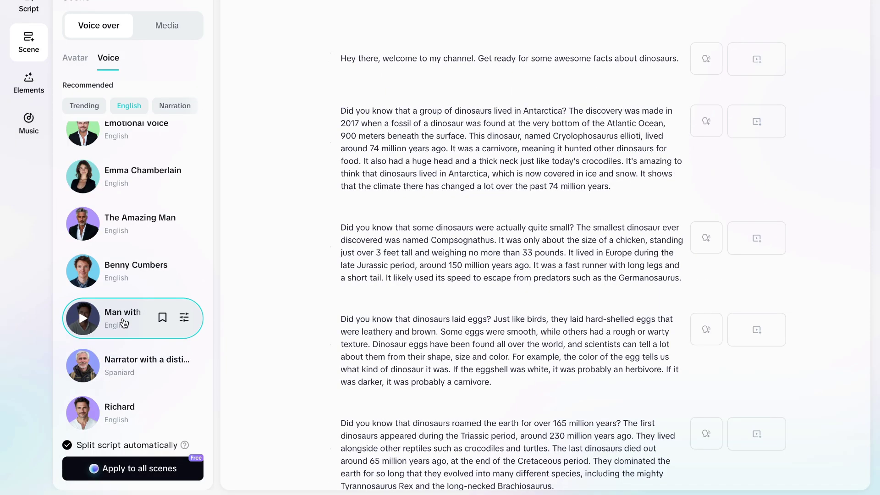
Apply the male voice to all scenes and play the preview from the 2017 fossil scene
left_click(144, 476)
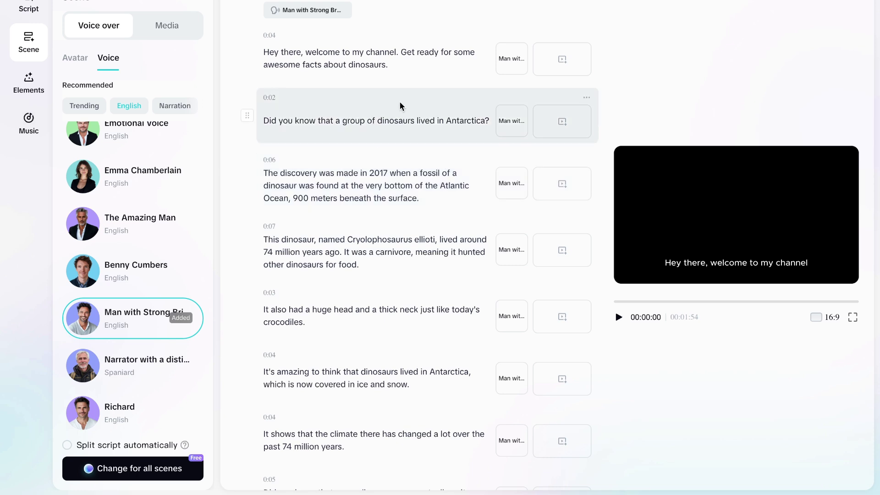
left_click(618, 317)
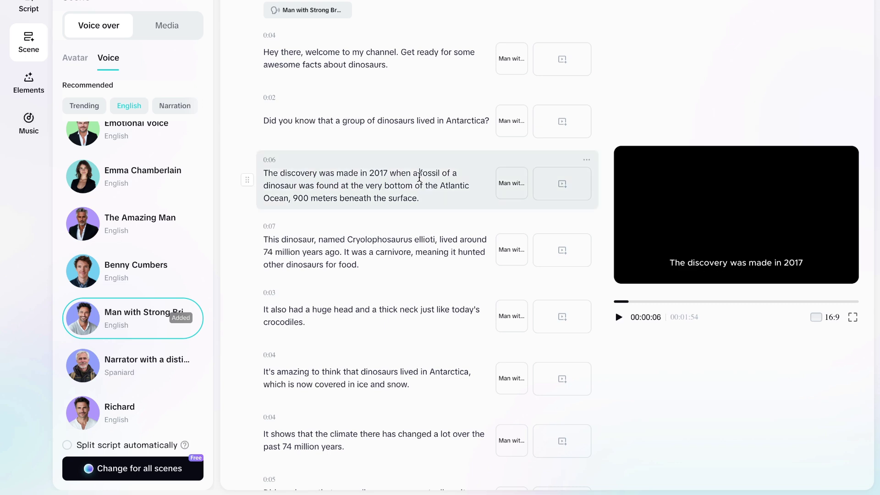
left_click(420, 173)
Check the narrated Cryolophosaurus, huge-head and 2017 fossil discovery scenes in the preview
left_click(418, 227)
scroll(419, 233, "down", 1)
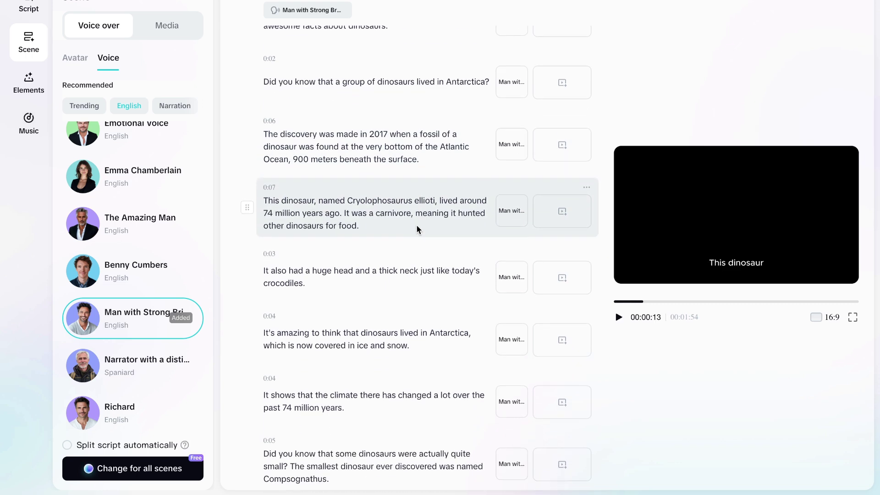
left_click(422, 260)
scroll(422, 260, "down", 1)
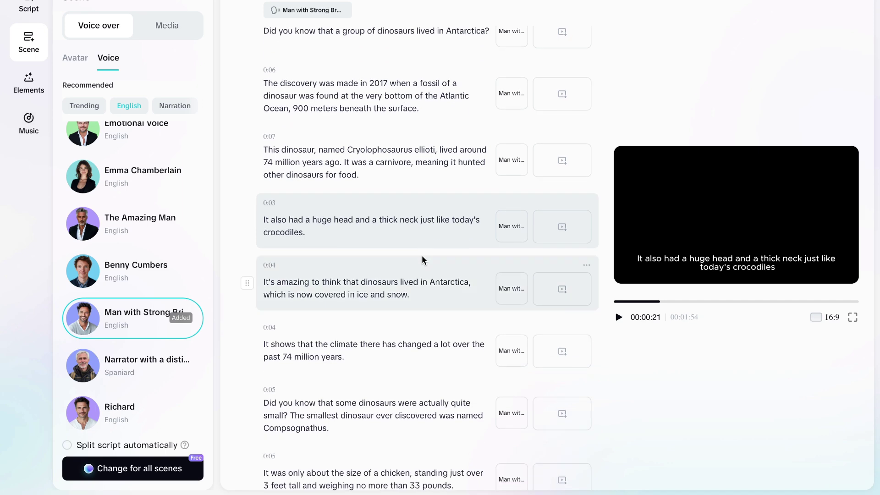
scroll(422, 260, "down", 1)
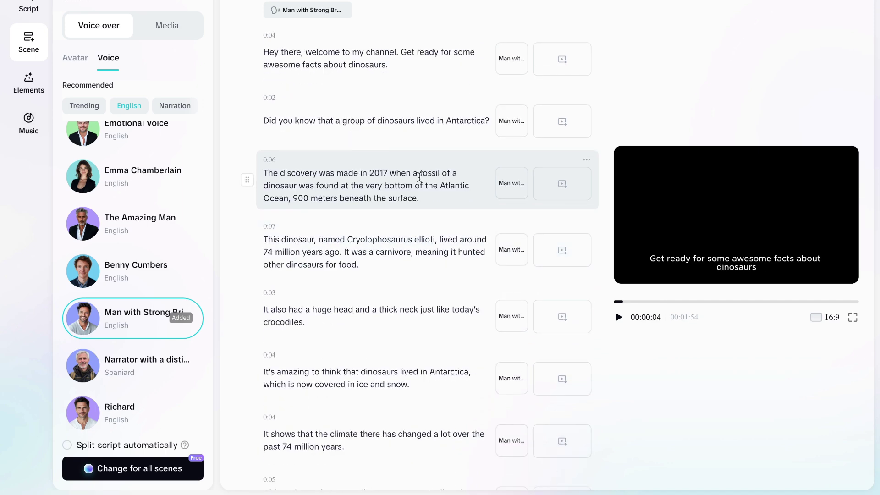
left_click(420, 176)
left_click(417, 229)
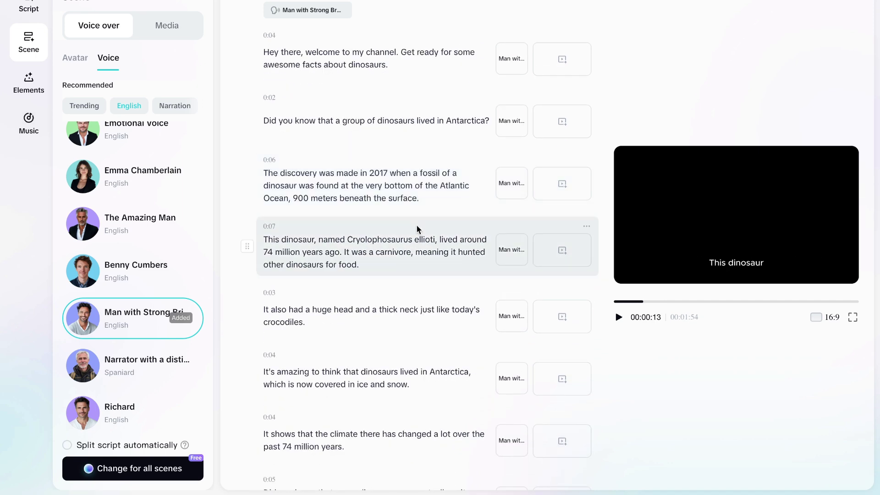
scroll(417, 225, "down", 1)
left_click(420, 266)
scroll(420, 259, "down", 2)
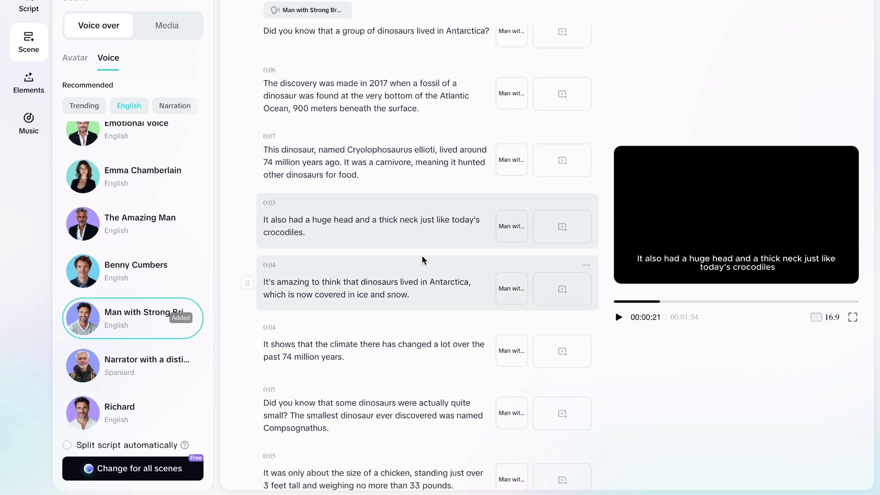
Use Match stock media on the Media tab to fill every dinosaur scene with footage
left_click(165, 29)
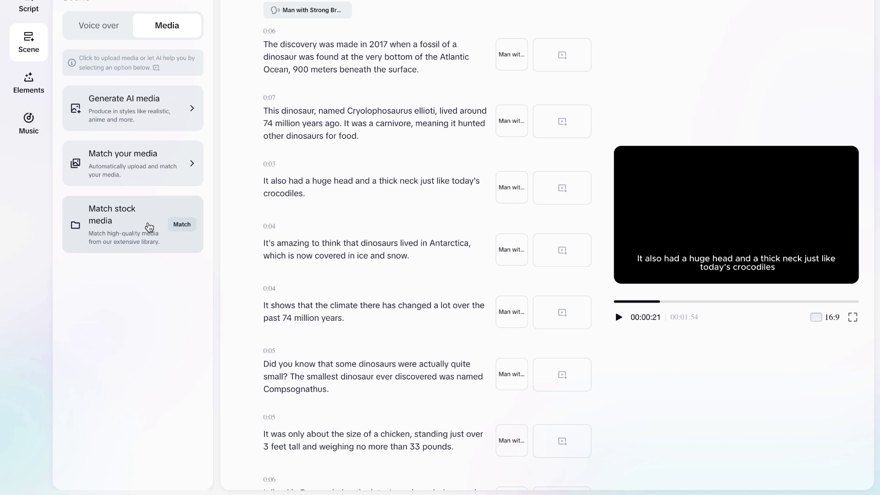
left_click(184, 225)
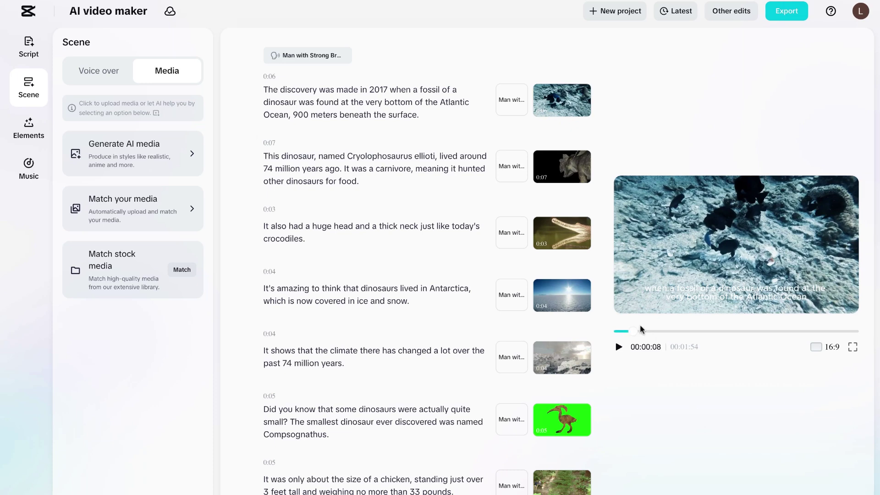
Move the preview to a later moment to check the matched stock clips
left_click(635, 331)
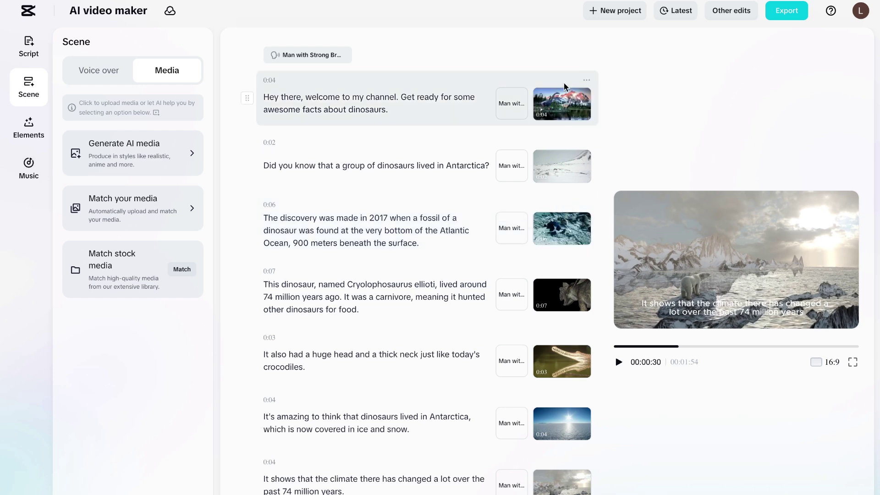
Swap the opening scene's footage for the dinosaur skeleton stock clip found by searching DINOSAURS
left_click(549, 107)
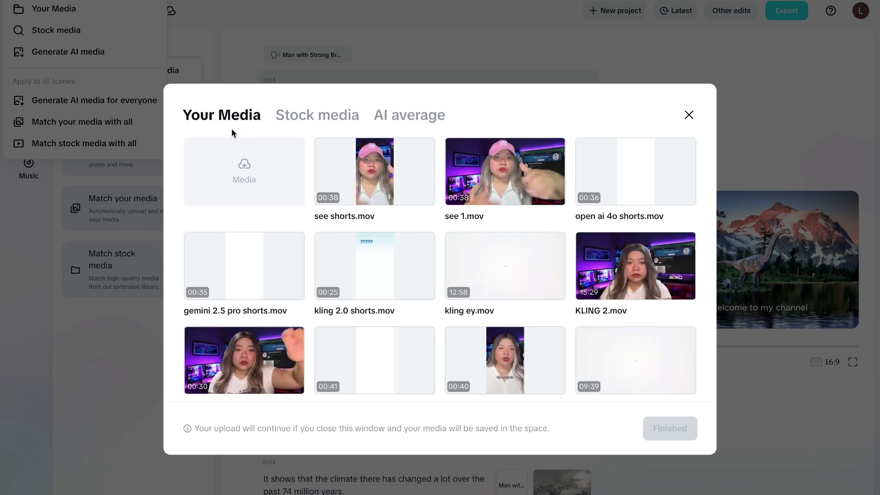
left_click(325, 121)
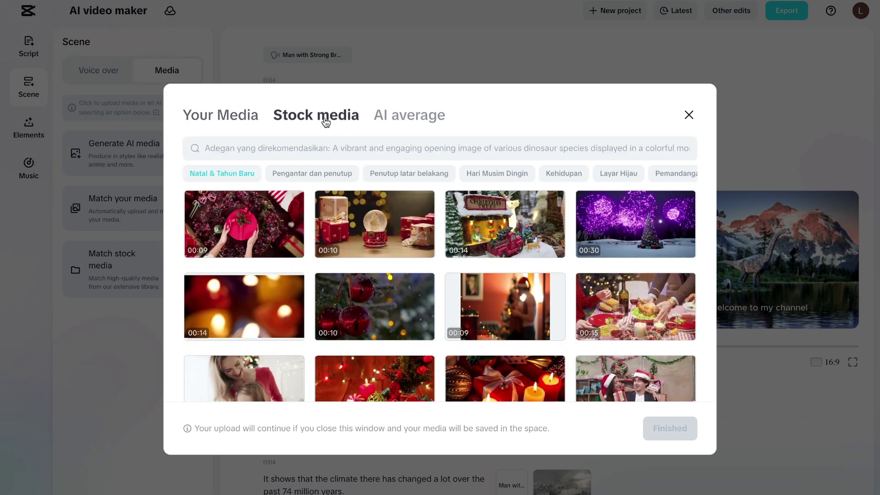
left_click(335, 145)
type("DINOSAURS")
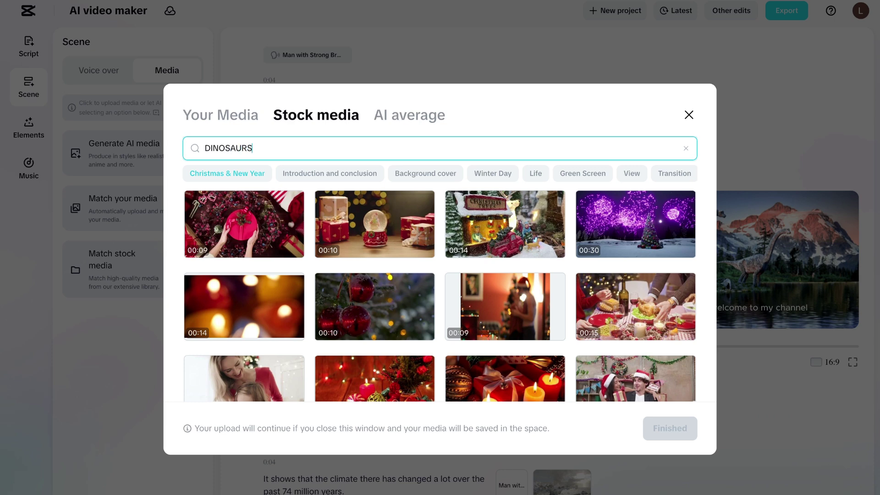
key("Return")
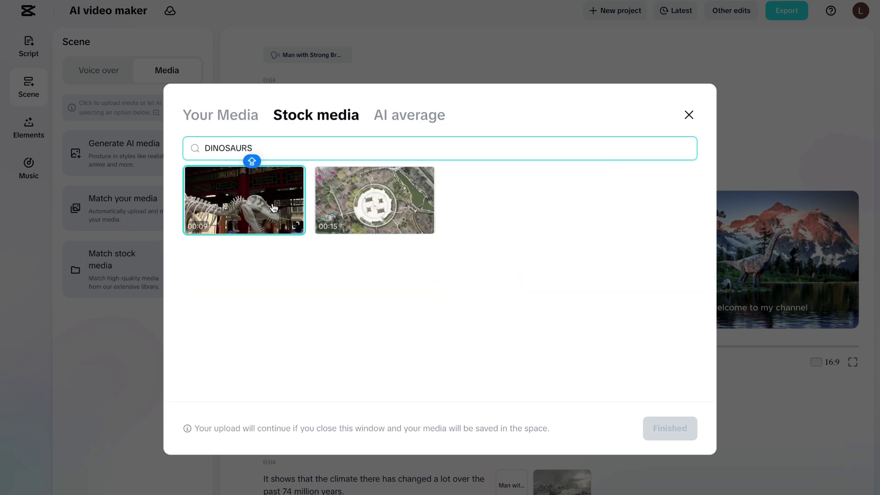
left_click(267, 209)
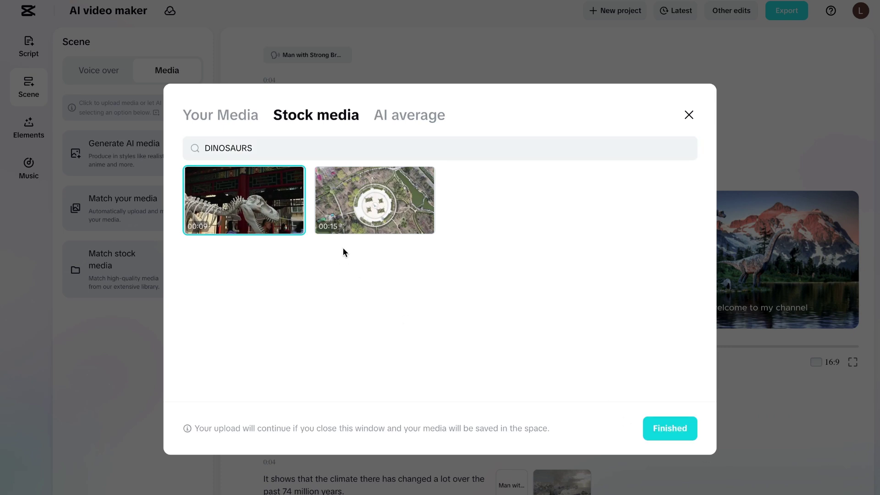
left_click(669, 430)
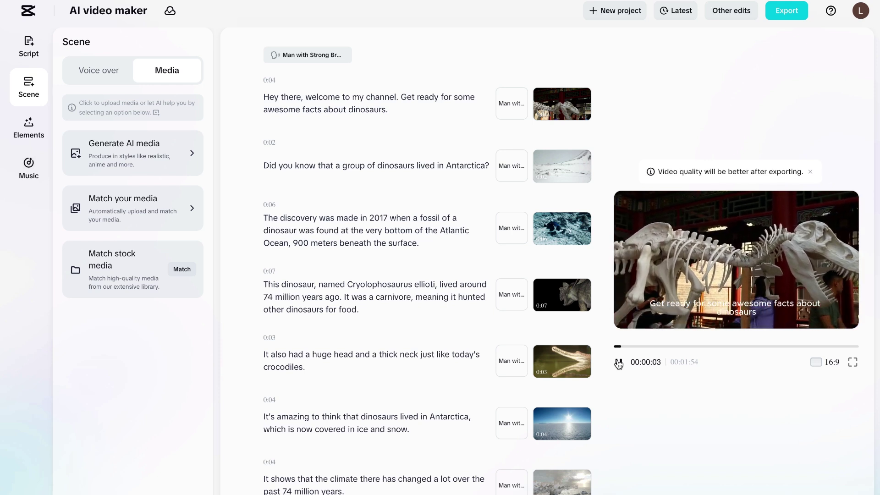
Generate a Realistic 16:9 AI image of underwater divers finding a seabed fossil for the 2017 scene
left_click(562, 228)
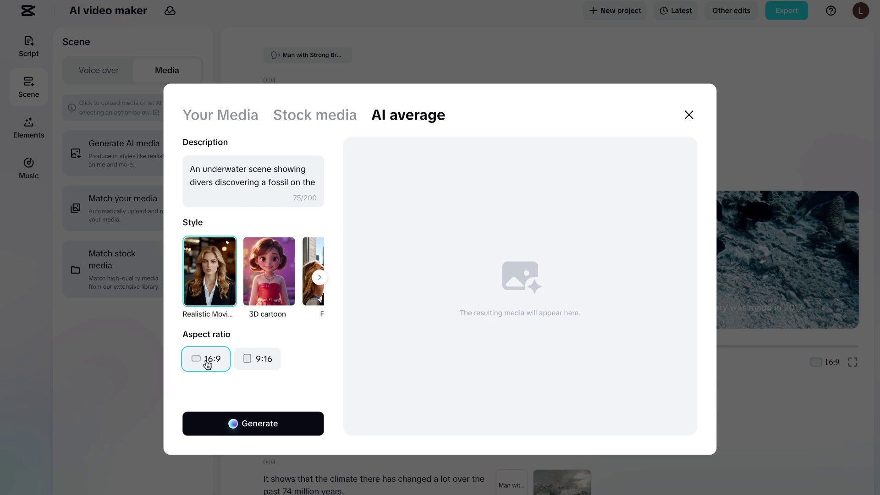
left_click(259, 422)
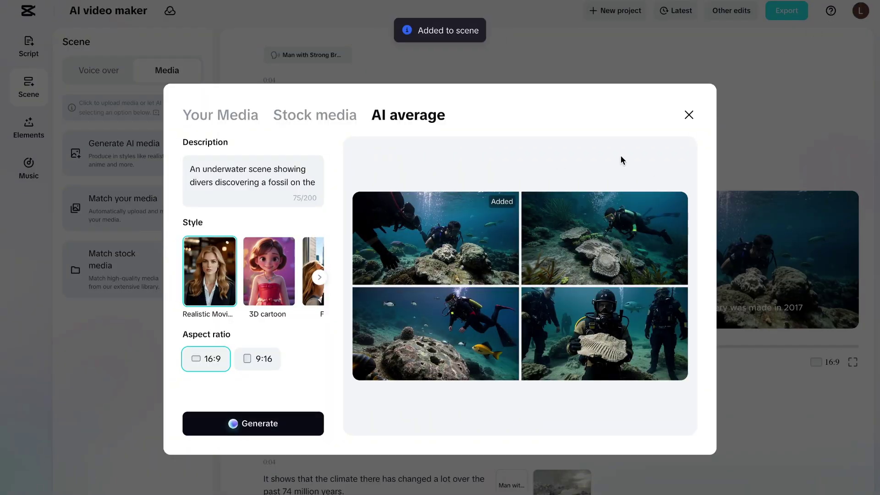
left_click(691, 116)
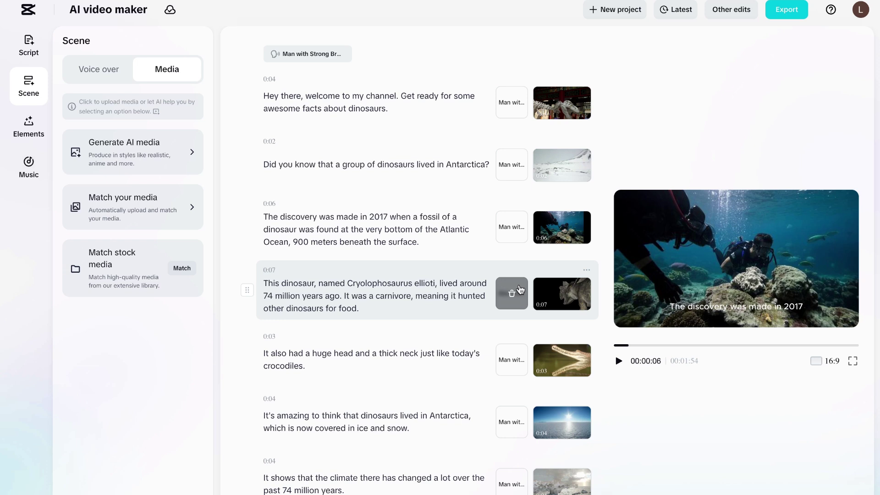
Preview the yellow condensed, white italic red-outlined and BROWN FOX caption styles on the Cryolophosaurus scene
left_click(451, 296)
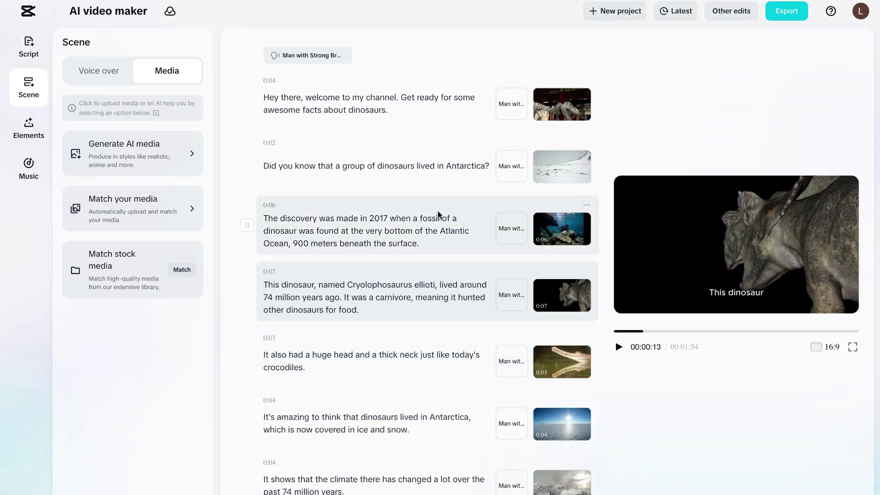
left_click(21, 133)
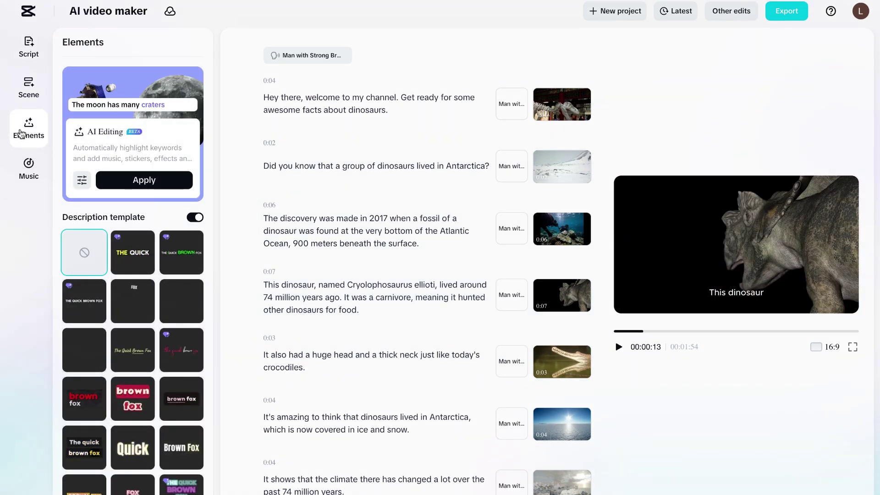
scroll(152, 251, "down", 4)
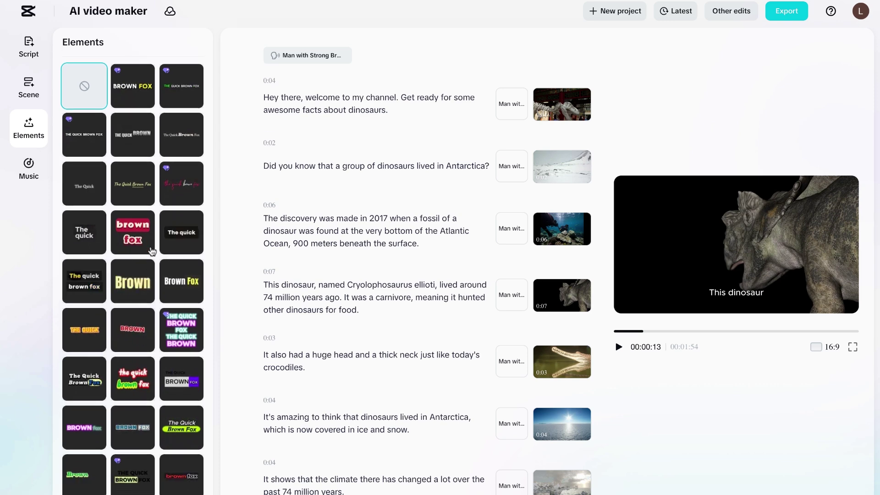
scroll(152, 251, "down", 1)
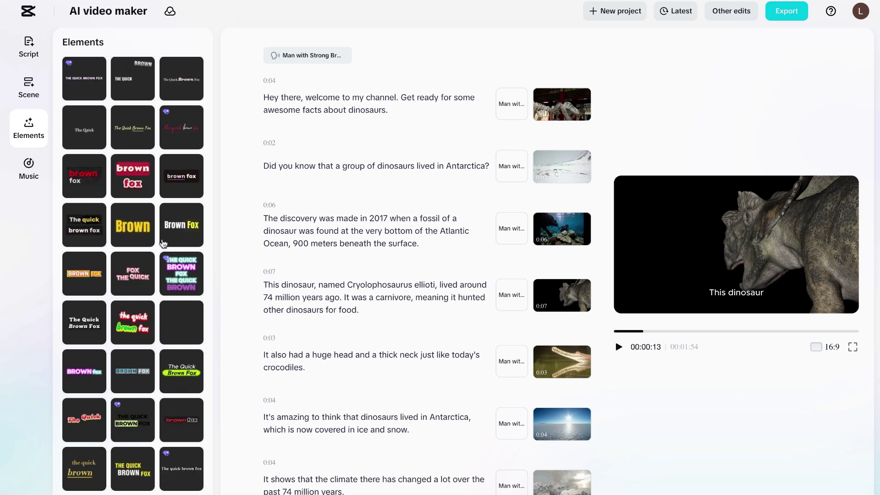
scroll(129, 250, "down", 1)
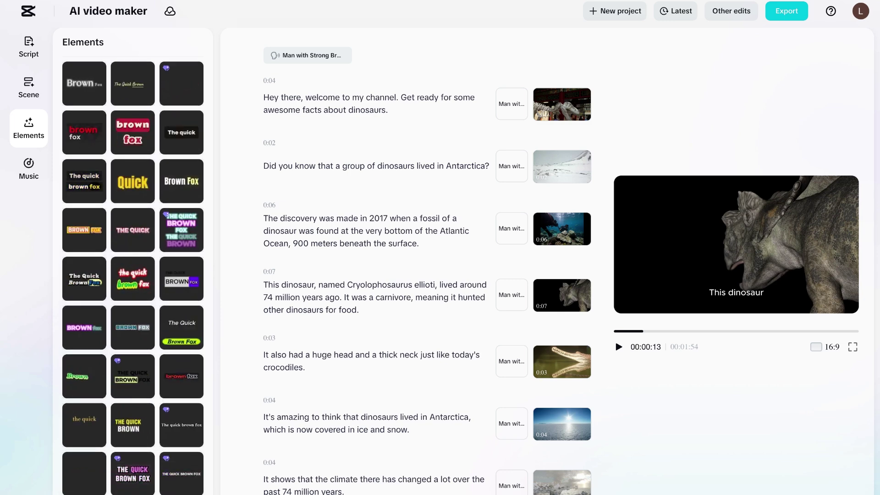
left_click(132, 182)
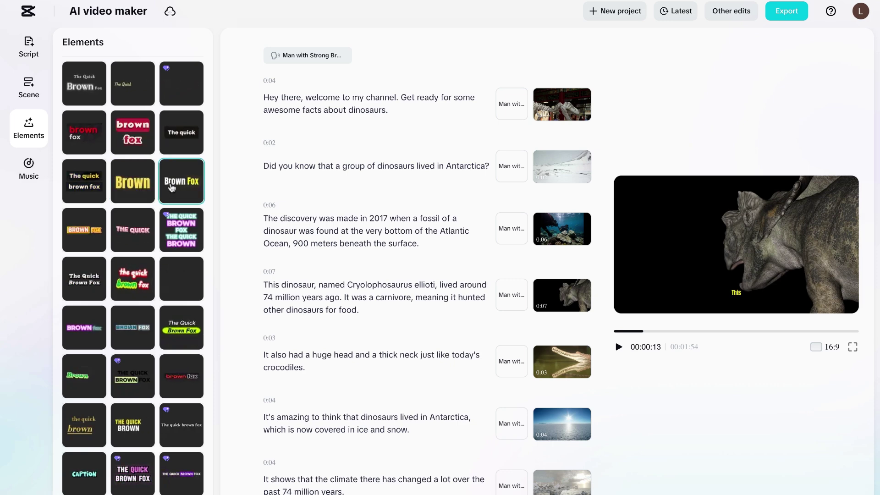
left_click(133, 288)
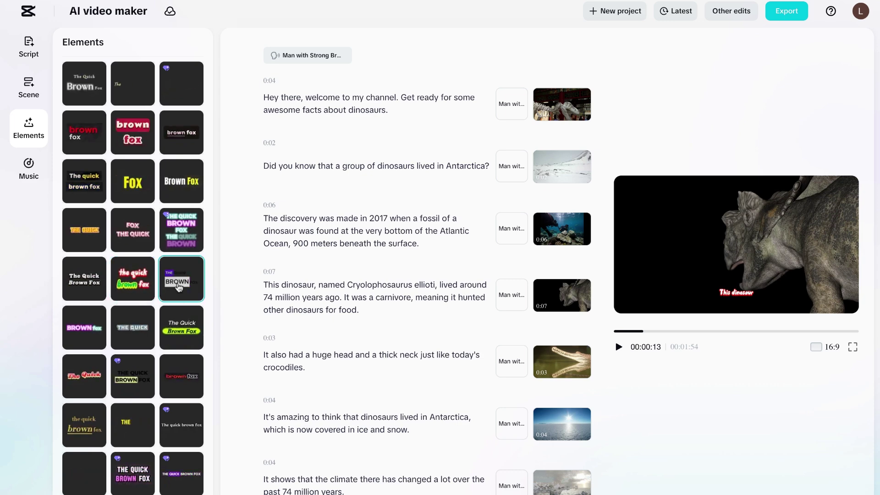
left_click(133, 337)
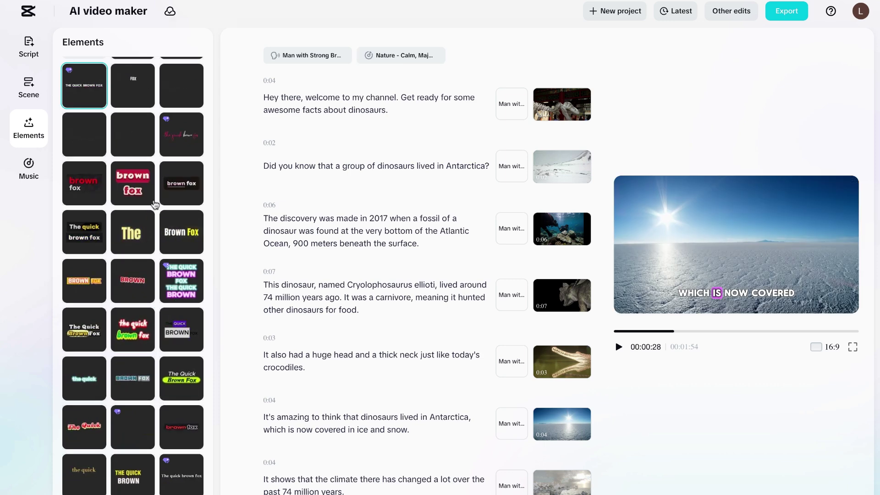
Play back the video to check the captions, then apply an outlined BROWN FOX style
scroll(180, 158, "up", 2)
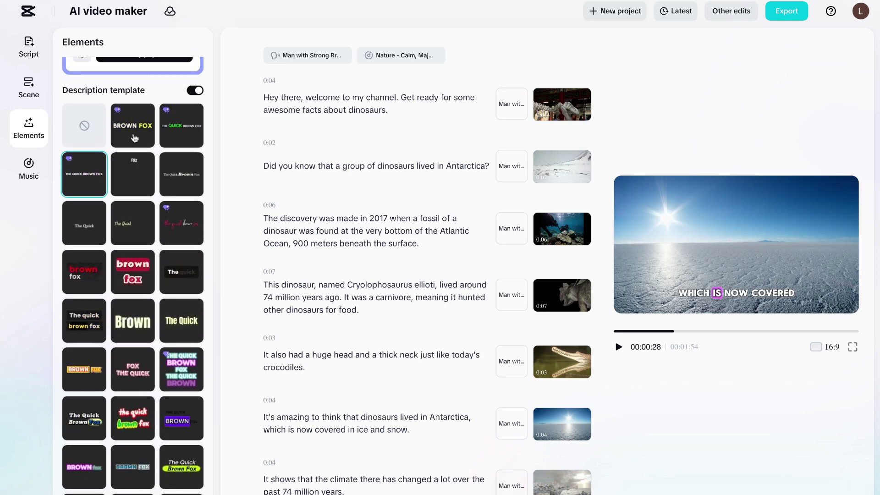
left_click(618, 348)
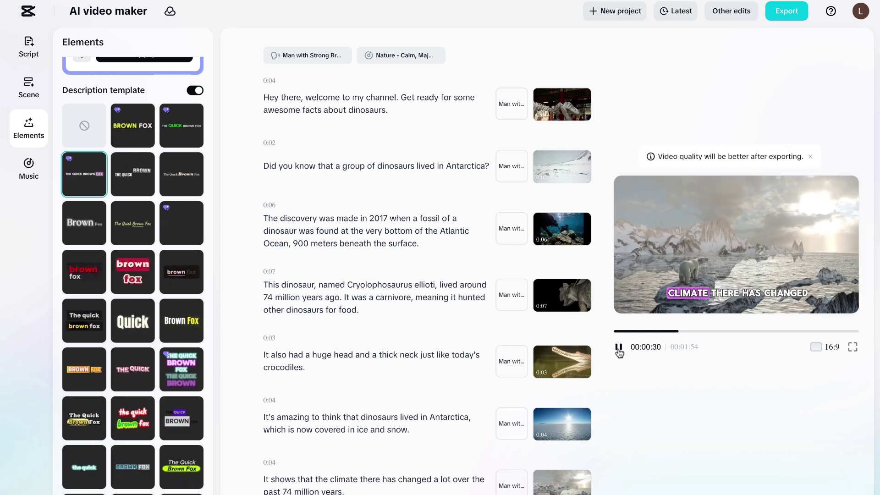
left_click(618, 347)
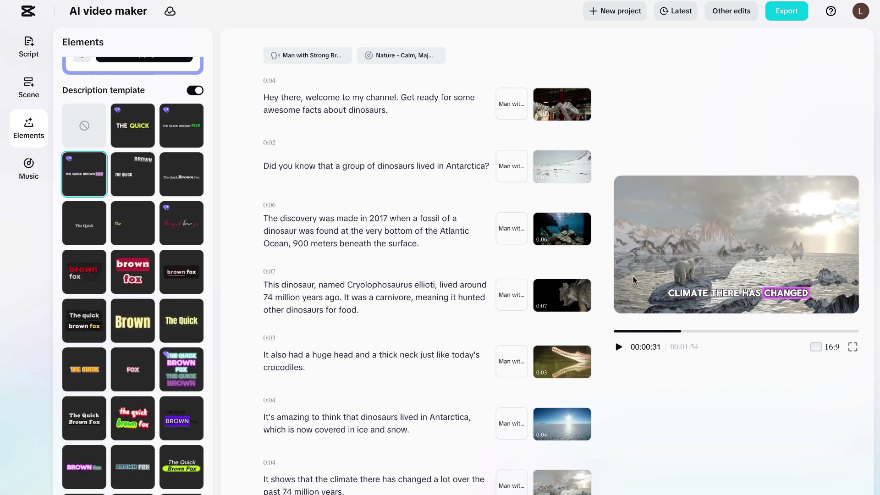
scroll(138, 344, "down", 3)
left_click(133, 327)
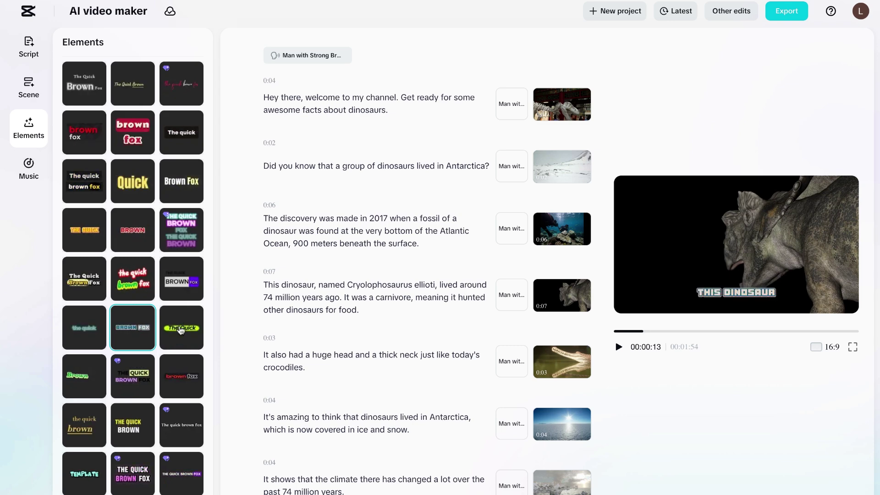
Try the premium THE QUICK BROWN FOX style, then settle on the blue glowing QUICK template
left_click(136, 392)
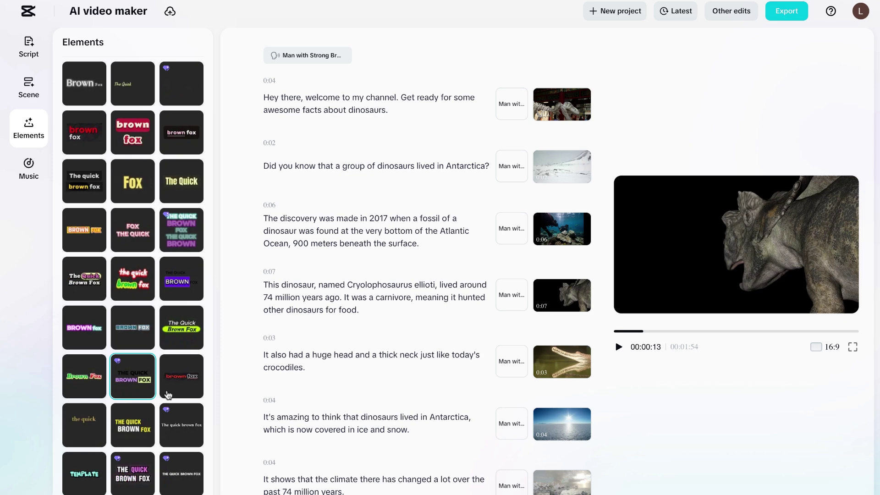
scroll(151, 366, "down", 1)
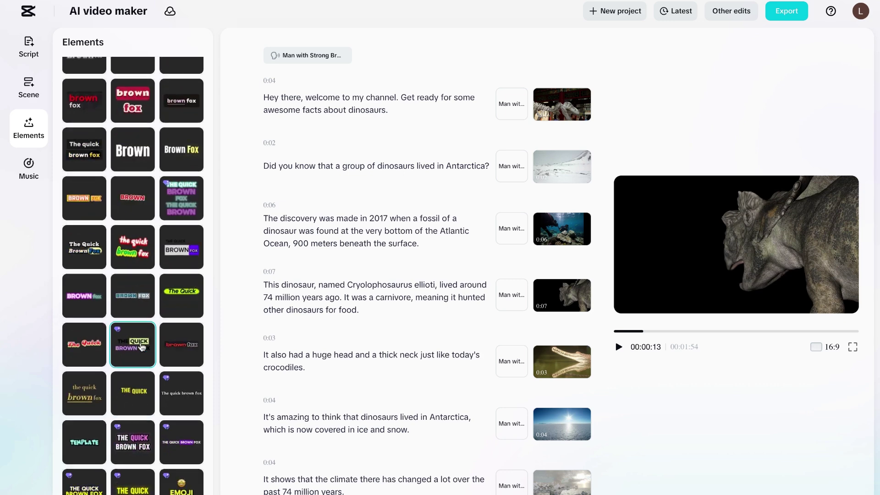
scroll(142, 347, "down", 10)
left_click(84, 373)
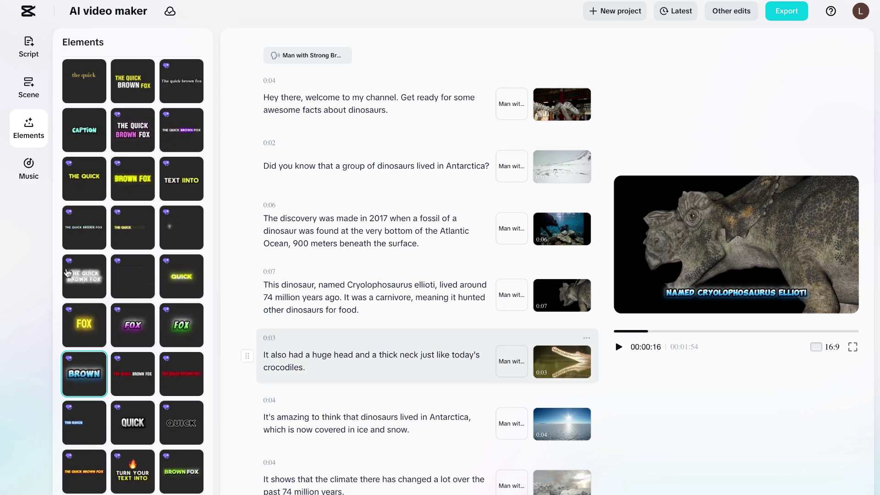
scroll(114, 229, "up", 10)
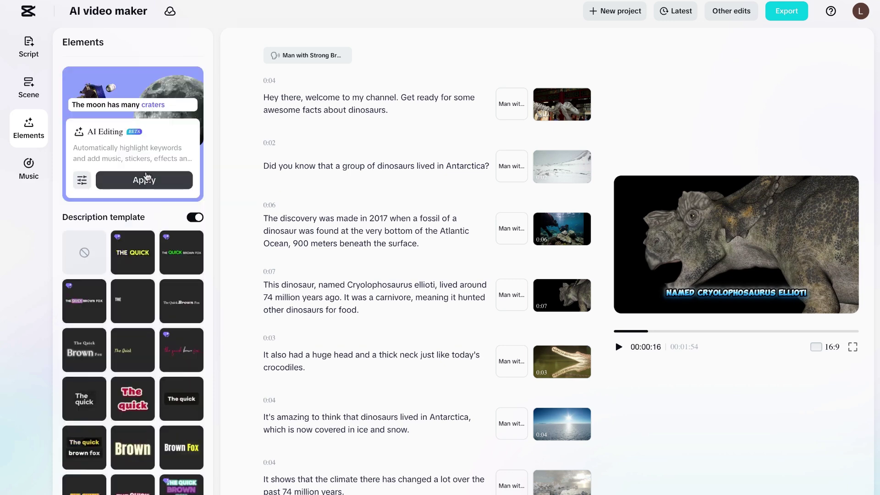
Search the music library for 'nature' tracks
left_click(32, 164)
left_click(118, 67)
type("nature")
key("Return")
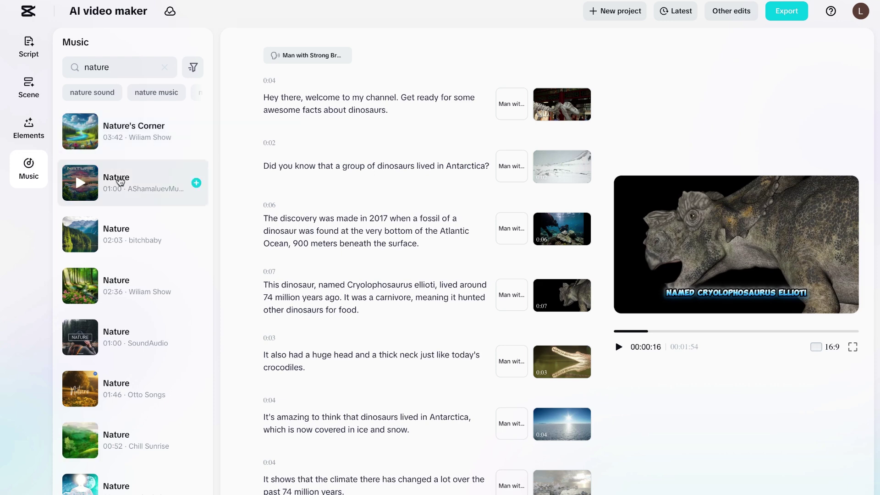
Preview the Nature's Corner and second Nature tracks, then scroll further through the results
left_click(81, 134)
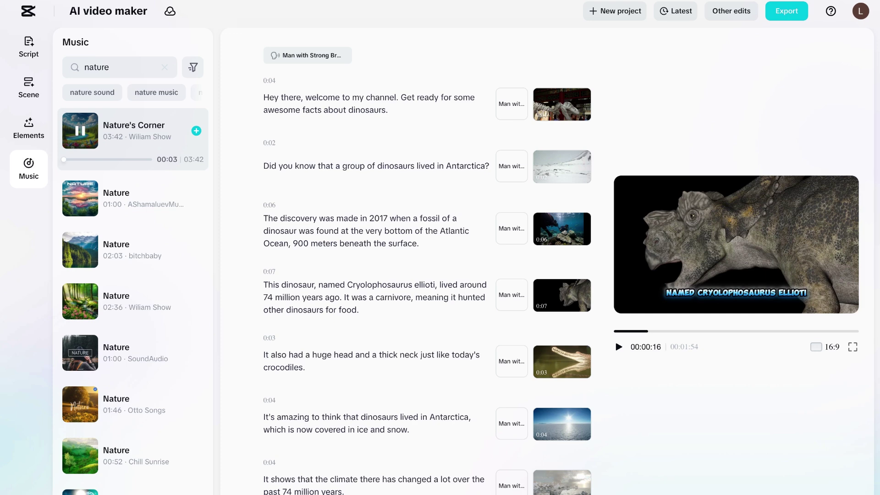
left_click(82, 201)
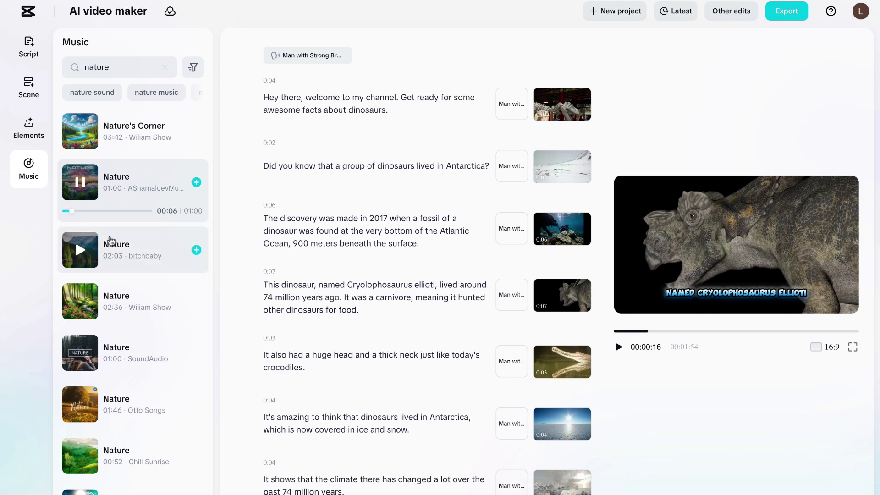
scroll(118, 259, "down", 10)
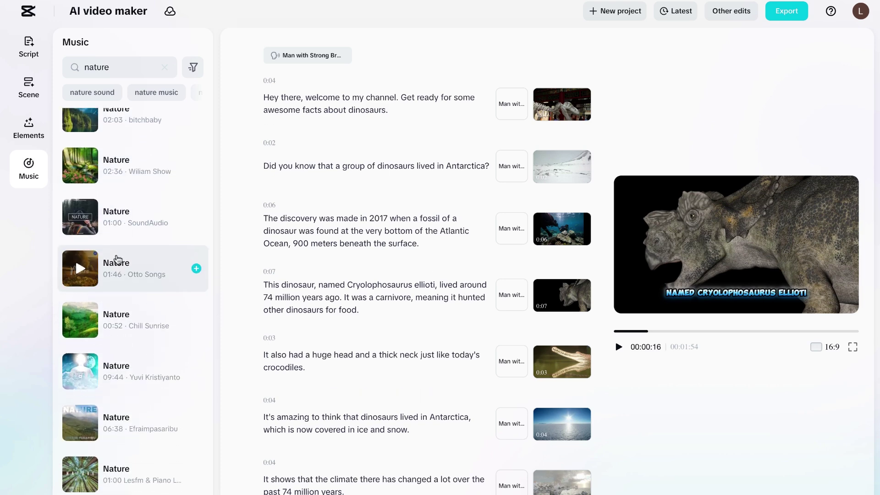
scroll(133, 186, "down", 1)
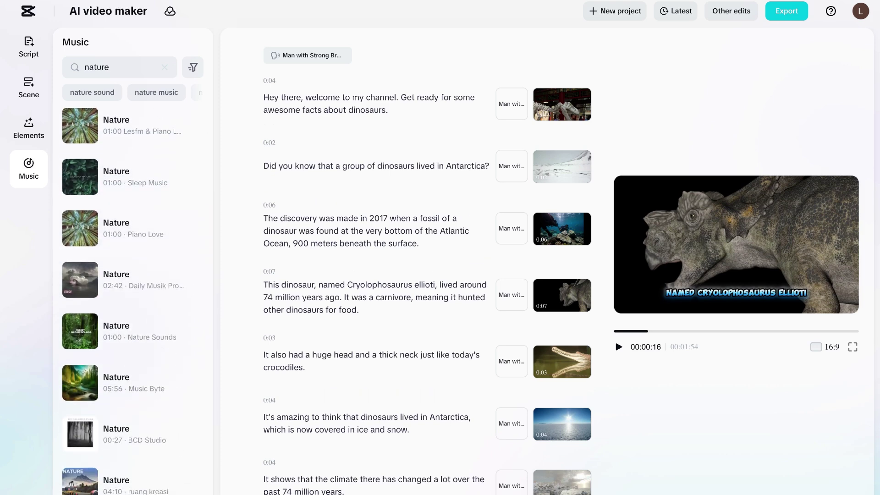
scroll(133, 234, "down", 5)
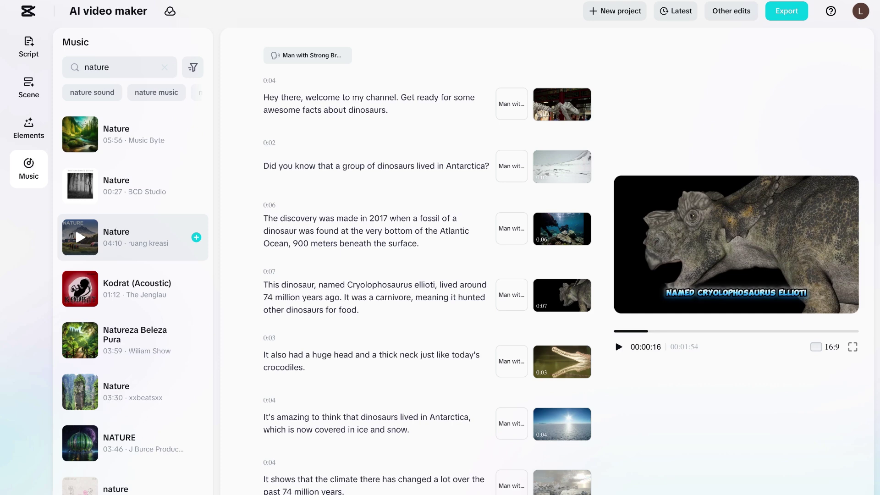
scroll(133, 237, "down", 8)
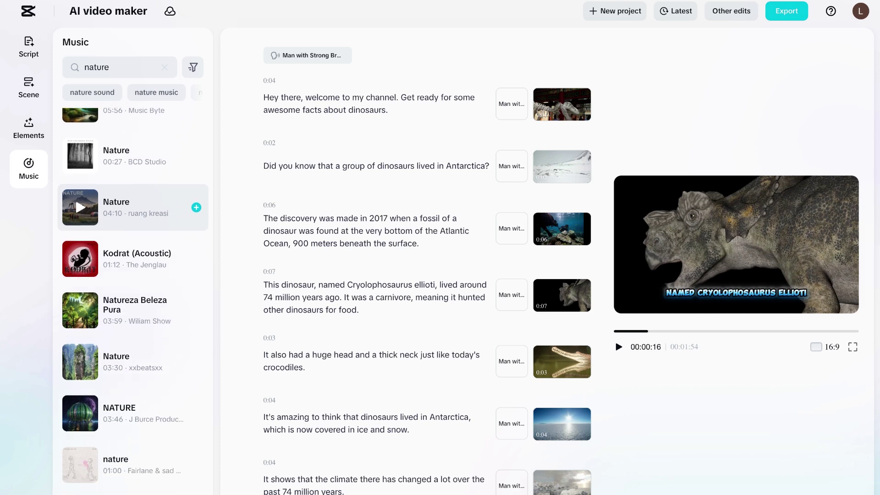
scroll(137, 238, "down", 3)
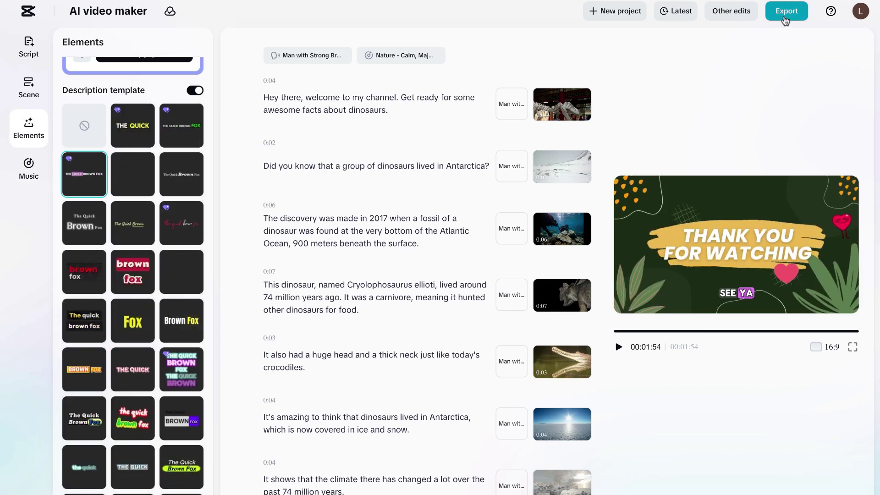
Set the dinosaur video's export resolution to 2k in the export settings
left_click(784, 18)
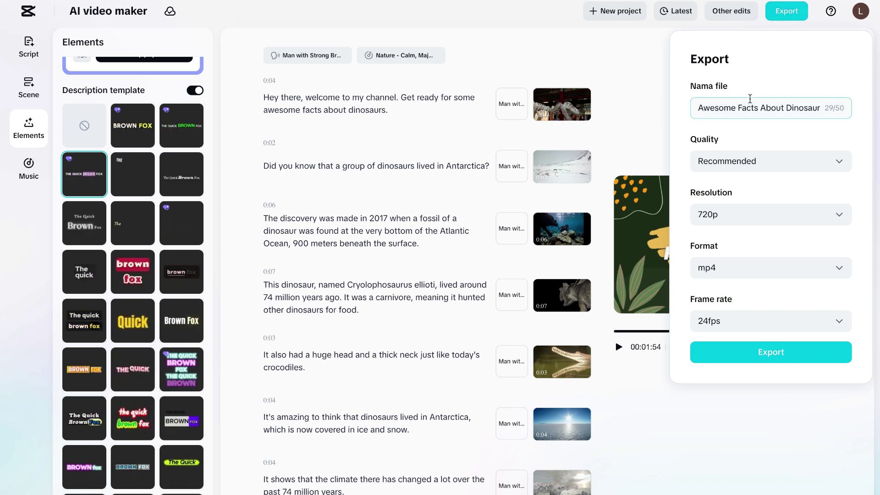
left_click(778, 219)
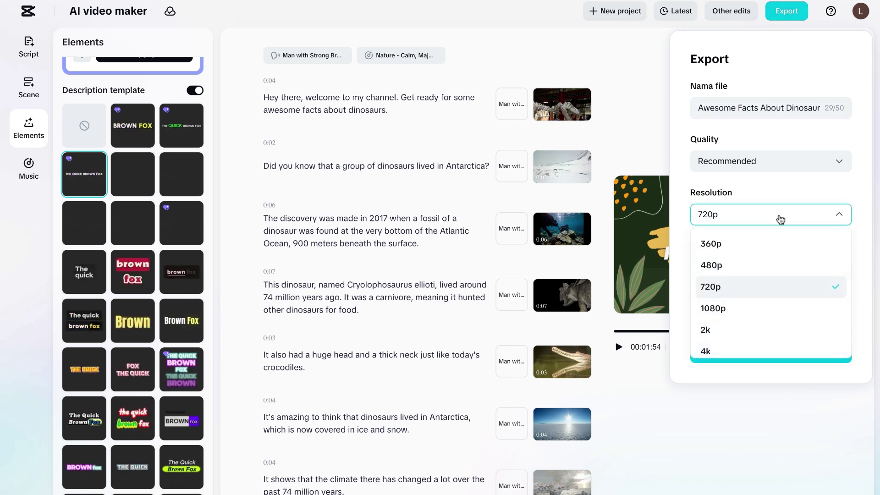
left_click(744, 336)
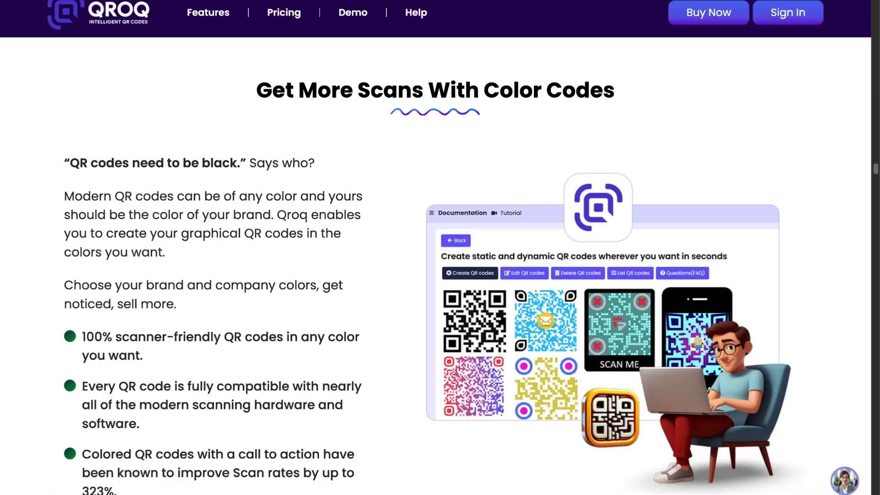
scroll(440, 266, "down", 1)
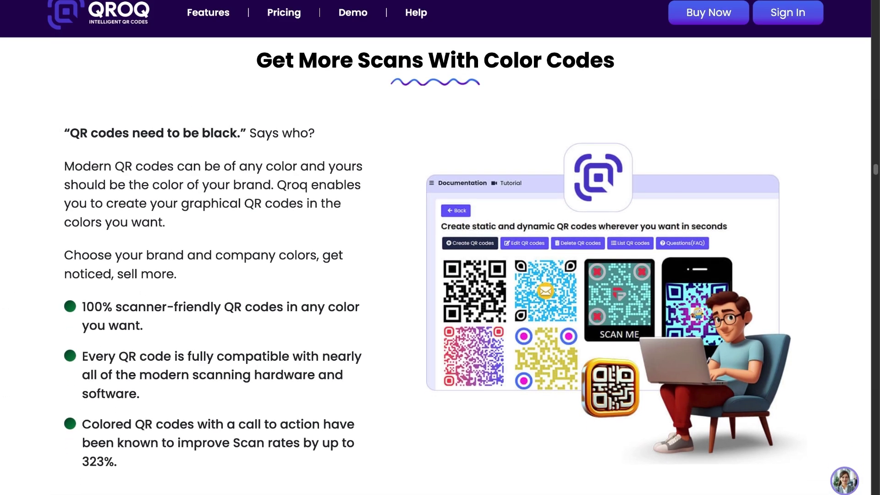